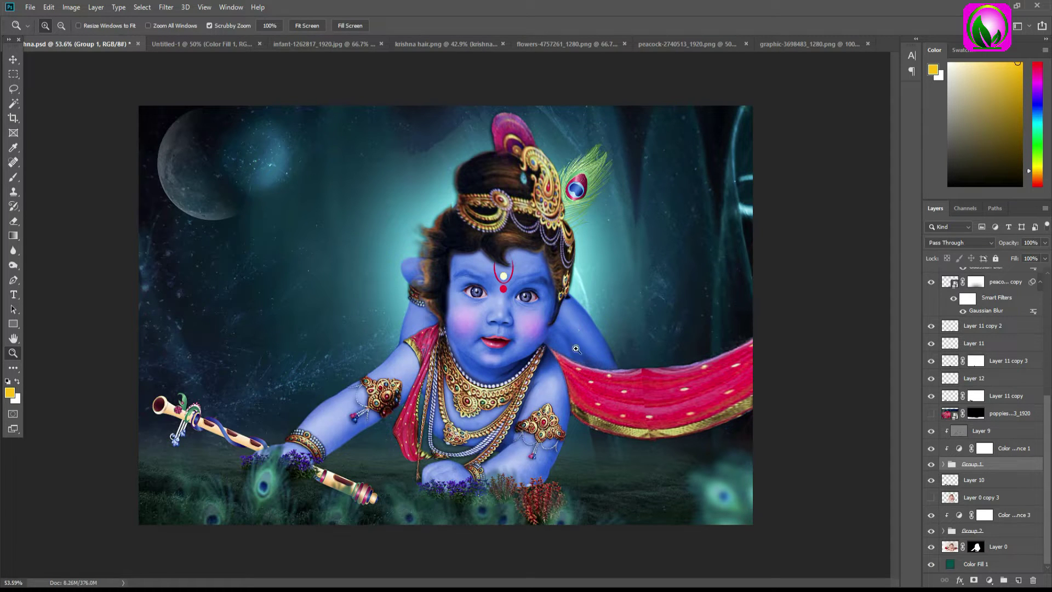
Solo Layer 0 to preview the plain baby, then restore all the composite's layers
{"action": "left_click", "coordinate": [931, 548], "text": "alt"}
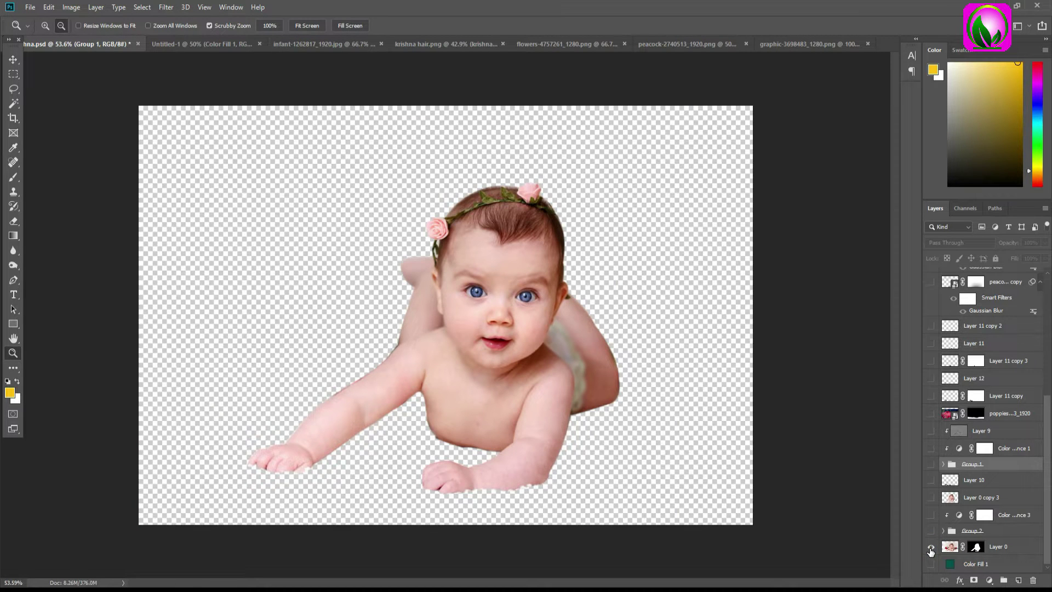
{"action": "left_click", "coordinate": [930, 548], "text": "alt"}
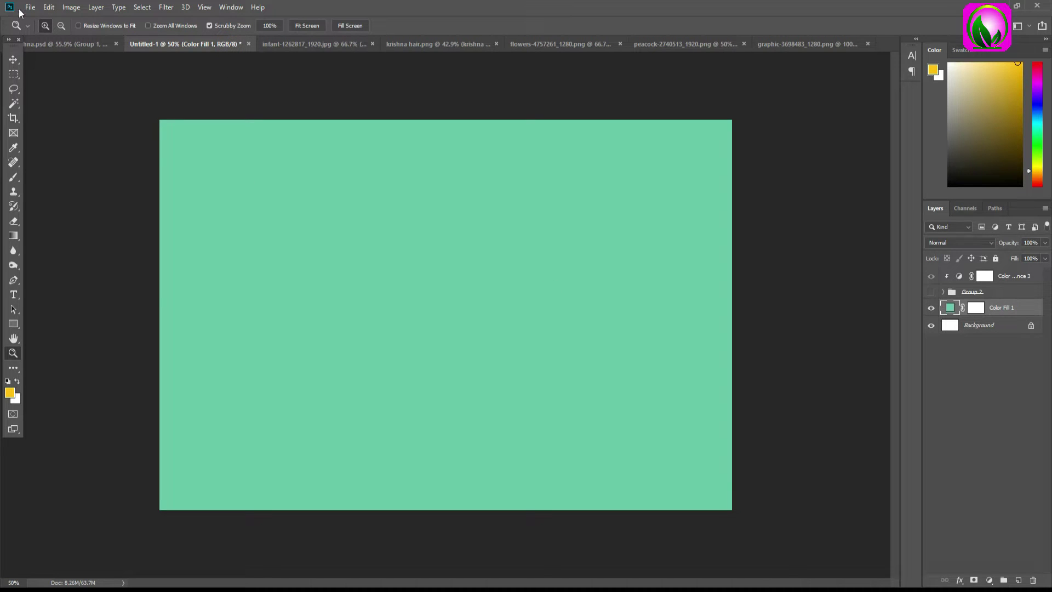
Check that the green document is 2090 × 1381 px at 72 ppi, then bring up the baby photo
{"action": "left_click", "coordinate": [72, 10]}
{"action": "left_click", "coordinate": [110, 94]}
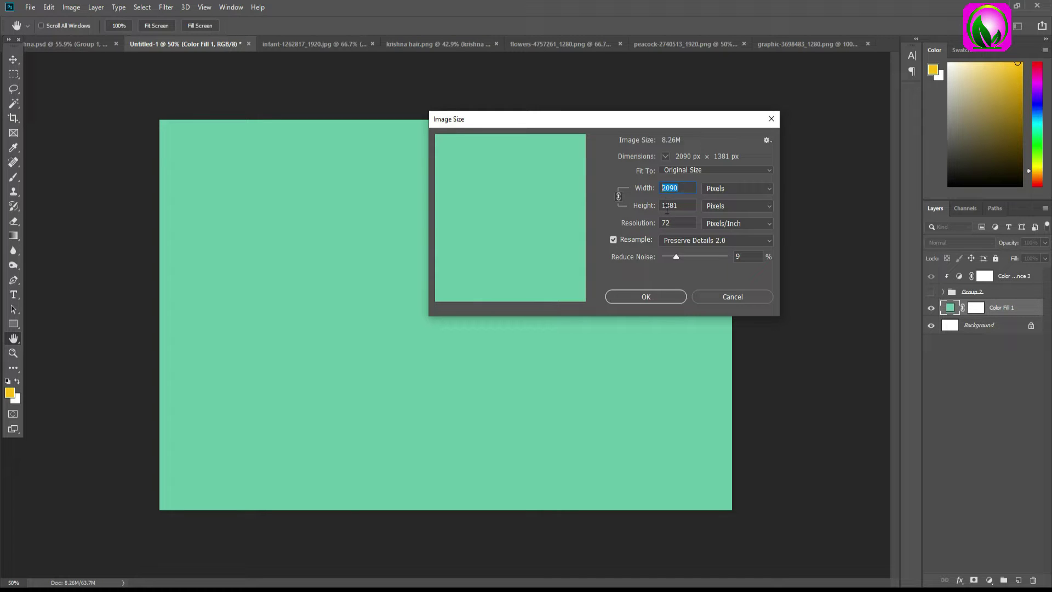
{"action": "left_click", "coordinate": [653, 292]}
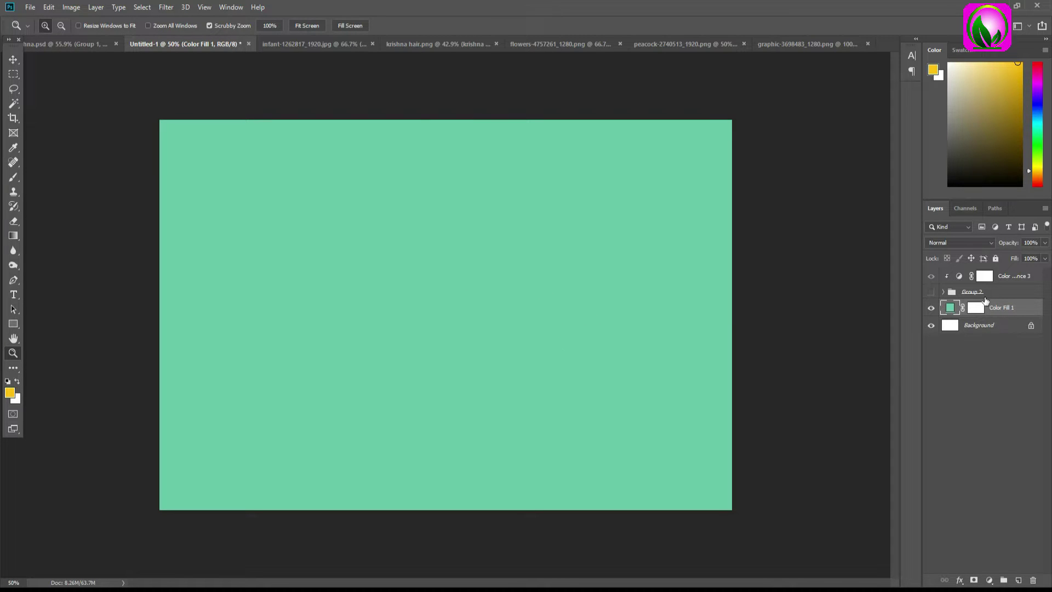
{"action": "left_click", "coordinate": [322, 44]}
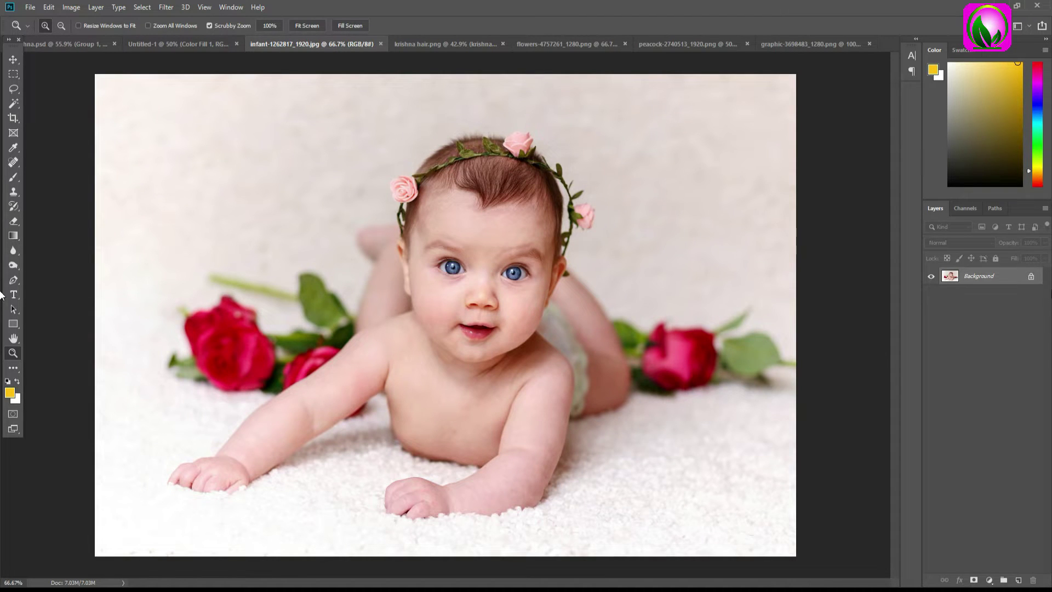
Unlock the Background layer and Pen-trace from the hand along the arm and foot to the head
{"action": "left_click", "coordinate": [1030, 277]}
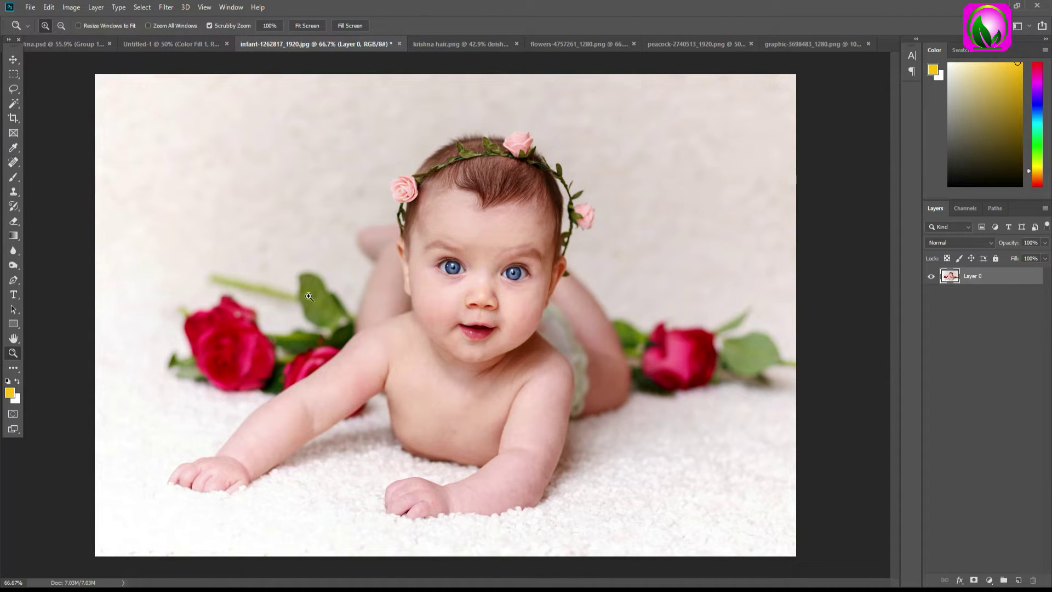
{"action": "left_click", "coordinate": [14, 280]}
{"action": "left_click", "coordinate": [176, 483]}
{"action": "left_click", "coordinate": [204, 470]}
{"action": "left_click_drag", "start_coordinate": [266, 409], "coordinate": [285, 402]}
{"action": "scroll", "coordinate": [285, 402], "scroll_direction": "up", "scroll_amount": 3}
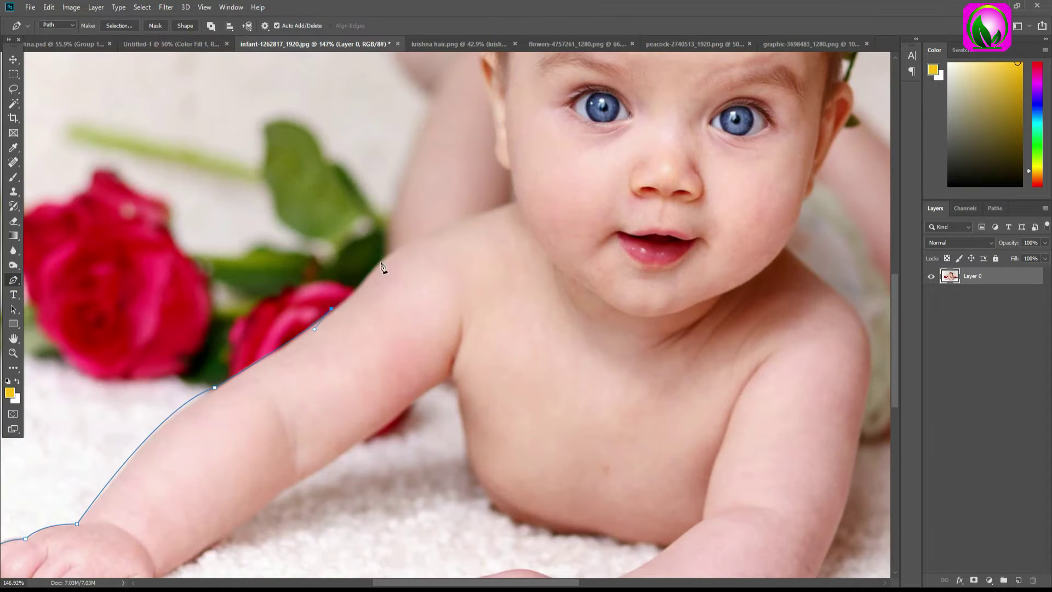
{"action": "left_click", "coordinate": [369, 268]}
{"action": "left_click_drag", "start_coordinate": [388, 252], "coordinate": [294, 467]}
{"action": "left_click", "coordinate": [314, 372]}
{"action": "left_click", "coordinate": [341, 308]}
{"action": "left_click", "coordinate": [299, 252]}
{"action": "left_click_drag", "start_coordinate": [389, 223], "coordinate": [389, 195]}
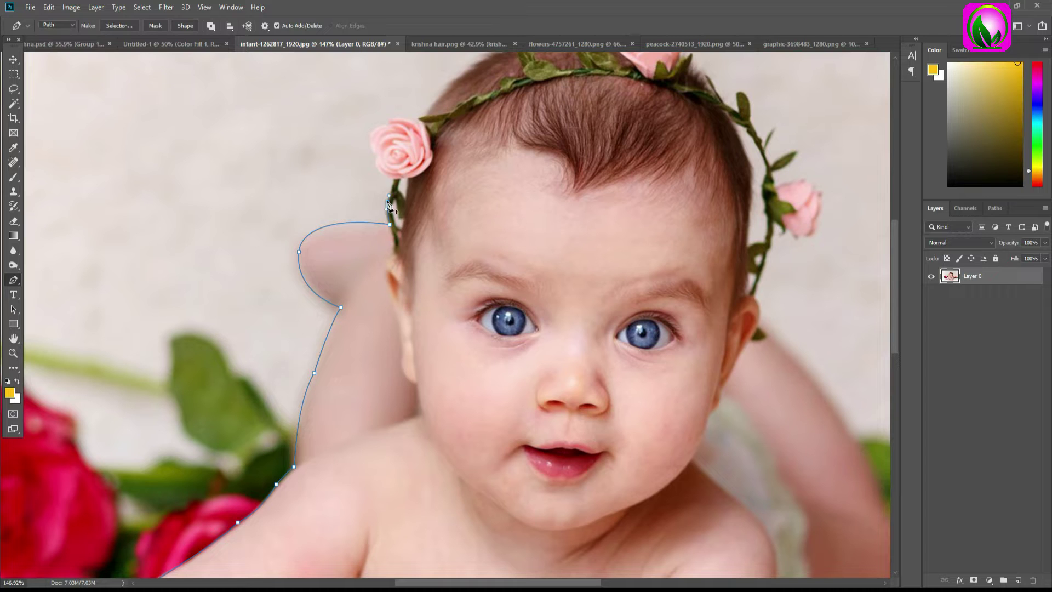
Continue the path over the top of the head and down the far leg
{"action": "left_click", "coordinate": [427, 110]}
{"action": "left_click_drag", "start_coordinate": [428, 109], "coordinate": [318, 340]}
{"action": "left_click", "coordinate": [422, 266]}
{"action": "left_click", "coordinate": [513, 268]}
{"action": "left_click", "coordinate": [535, 251]}
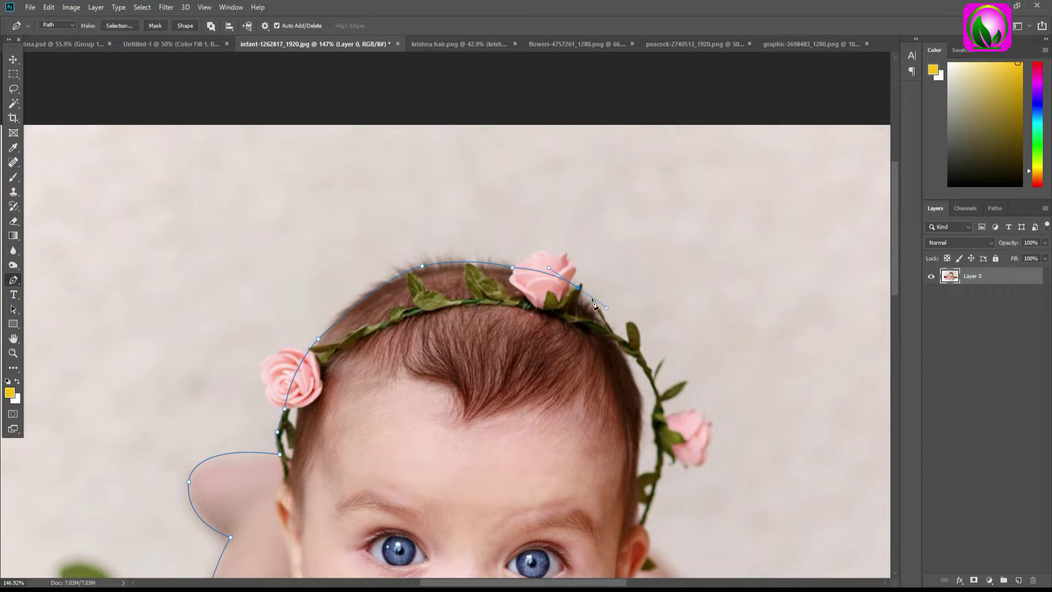
{"action": "scroll", "coordinate": [594, 305], "scroll_direction": "down", "scroll_amount": 5}
{"action": "left_click", "coordinate": [644, 238]}
{"action": "left_click", "coordinate": [655, 326]}
{"action": "left_click_drag", "start_coordinate": [735, 439], "coordinate": [654, 299]}
{"action": "left_click", "coordinate": [671, 297]}
{"action": "left_click", "coordinate": [718, 444]}
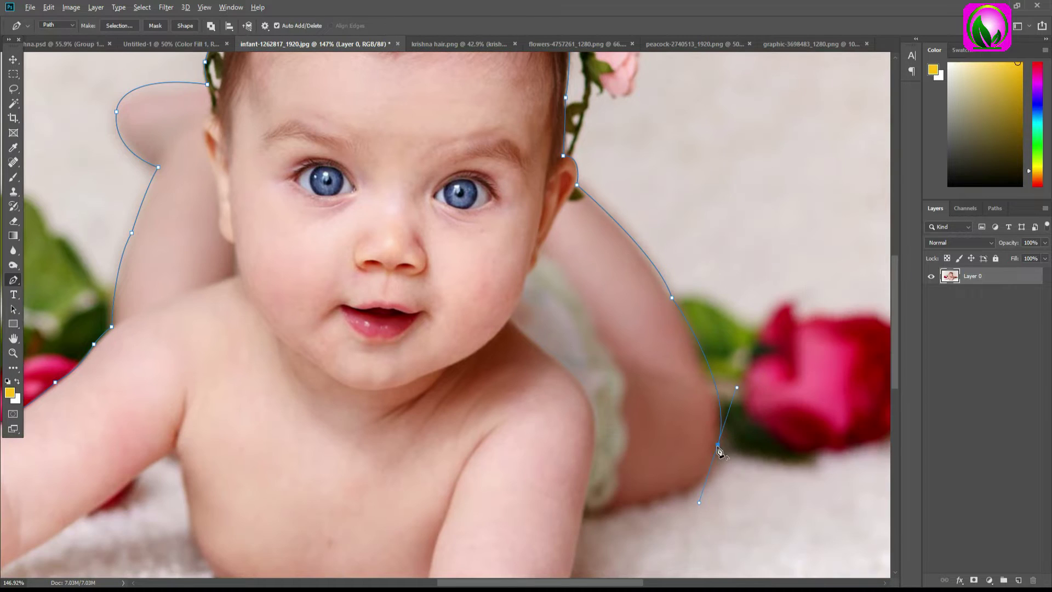
{"action": "scroll", "coordinate": [587, 520], "scroll_direction": "down", "scroll_amount": 5}
Trace the forearm's underside, around the hand and fingers, and back up the wrist
{"action": "left_click", "coordinate": [578, 377]}
{"action": "left_click", "coordinate": [431, 487]}
{"action": "left_click", "coordinate": [359, 485]}
{"action": "left_click", "coordinate": [313, 494]}
{"action": "left_click", "coordinate": [253, 494]}
{"action": "left_click", "coordinate": [208, 421]}
{"action": "left_click", "coordinate": [266, 404]}
{"action": "left_click", "coordinate": [323, 426]}
{"action": "left_click", "coordinate": [411, 382]}
Finish the outline along the chest edge and left forearm to the fingertips
{"action": "scroll", "coordinate": [265, 299], "scroll_direction": "up", "scroll_amount": 2}
{"action": "scroll", "coordinate": [266, 299], "scroll_direction": "left", "scroll_amount": 4}
{"action": "left_click", "coordinate": [404, 388]}
{"action": "left_click_drag", "start_coordinate": [396, 317], "coordinate": [398, 299]}
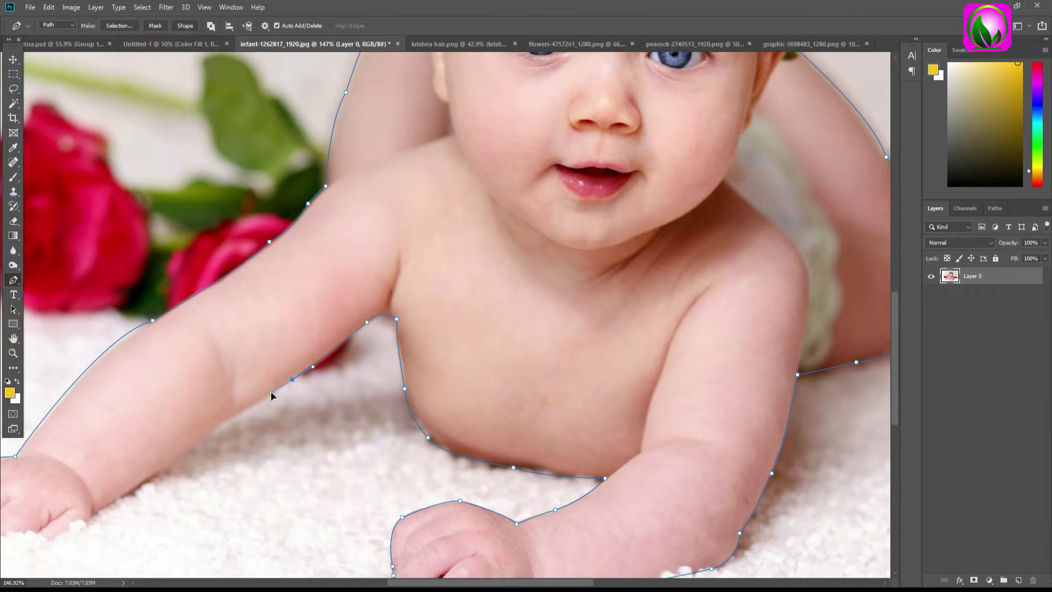
{"action": "scroll", "coordinate": [272, 396], "scroll_direction": "down", "scroll_amount": 3}
{"action": "scroll", "coordinate": [271, 396], "scroll_direction": "left", "scroll_amount": 3}
{"action": "left_click", "coordinate": [339, 302]}
{"action": "left_click", "coordinate": [241, 373]}
{"action": "left_click", "coordinate": [133, 387]}
{"action": "scroll", "coordinate": [198, 359], "scroll_direction": "left", "scroll_amount": 3}
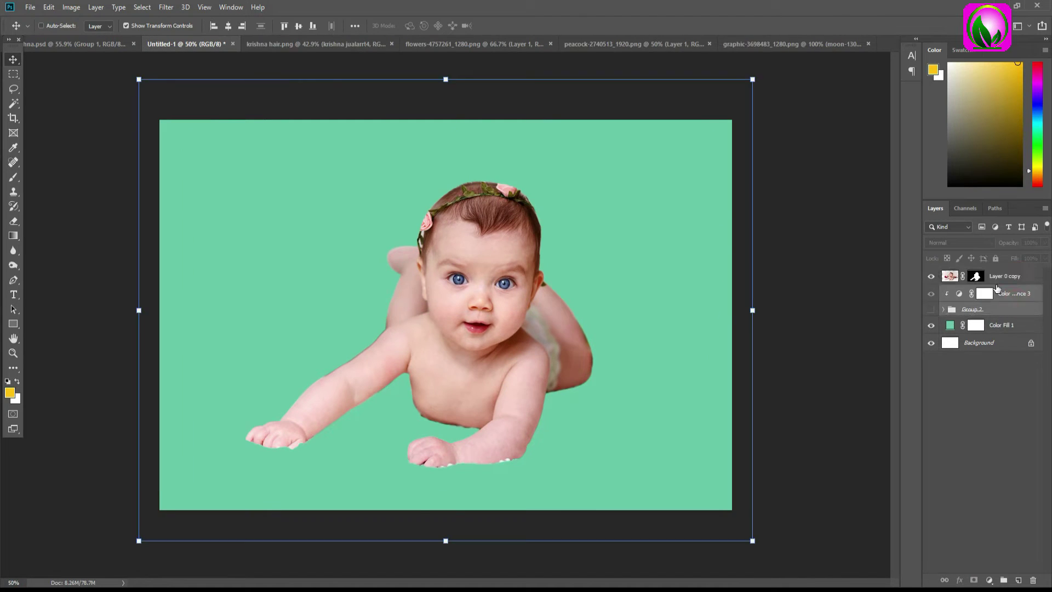
{"action": "left_click", "coordinate": [996, 283]}
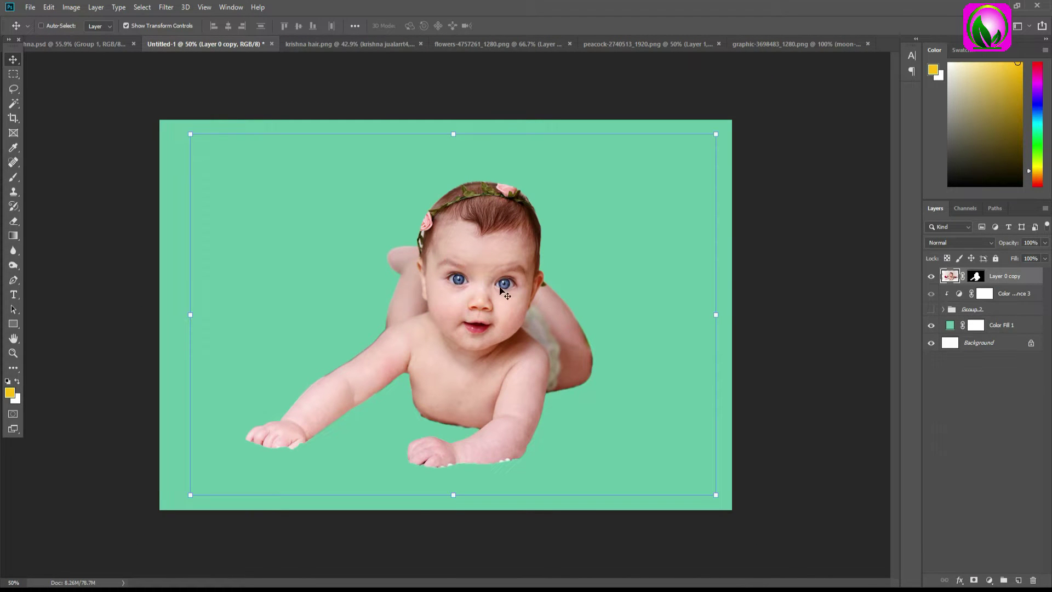
{"action": "left_click", "coordinate": [13, 353]}
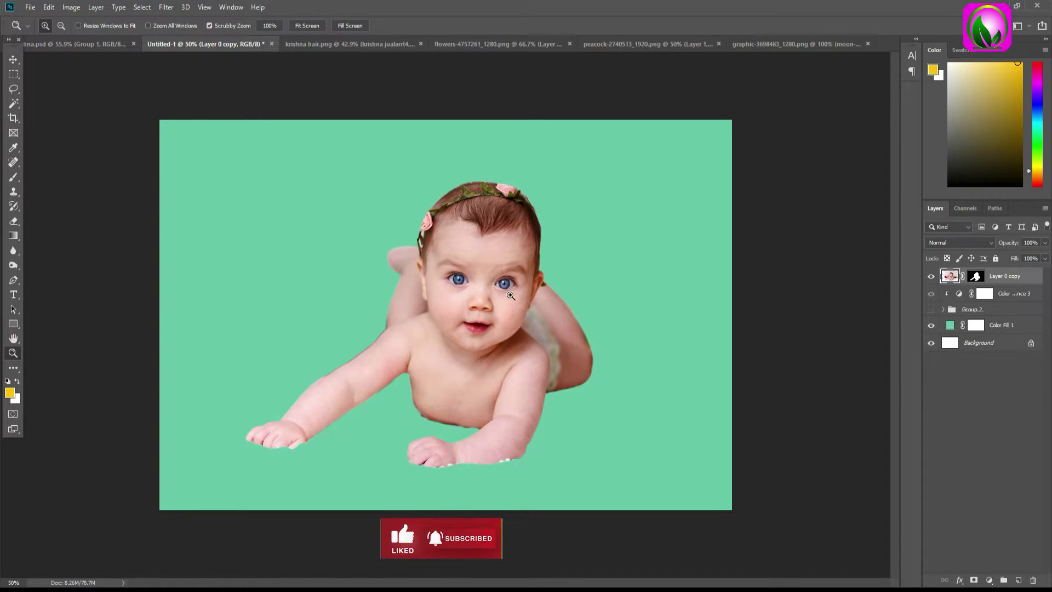
{"action": "left_click_drag", "start_coordinate": [510, 296], "coordinate": [517, 313]}
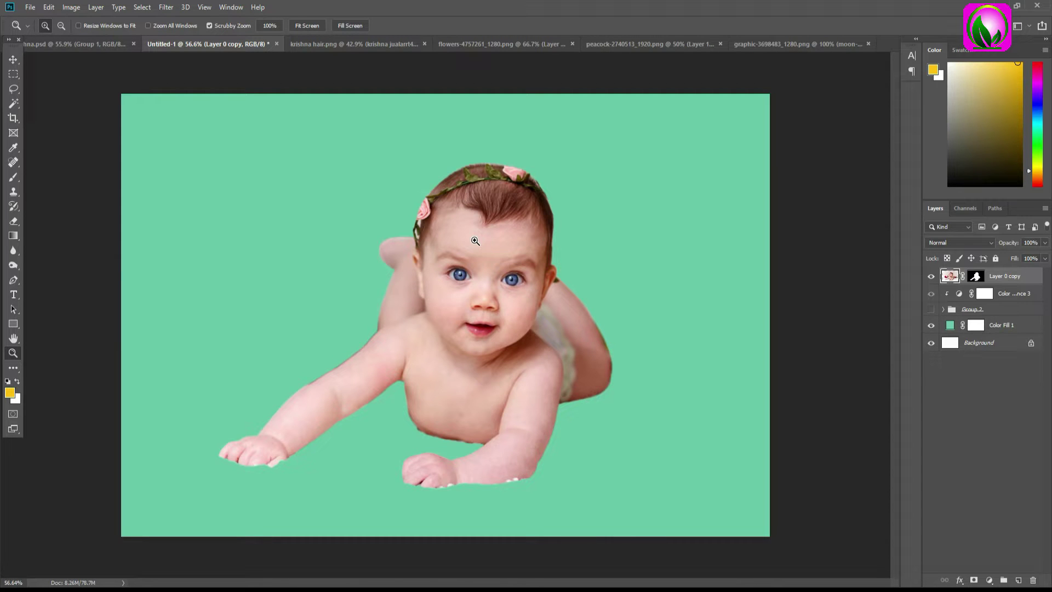
Duplicate the baby layer and add a colorized Hue/Saturation adjustment tinting it blue
{"action": "key", "text": "ctrl+j"}
{"action": "left_click", "coordinate": [989, 580]}
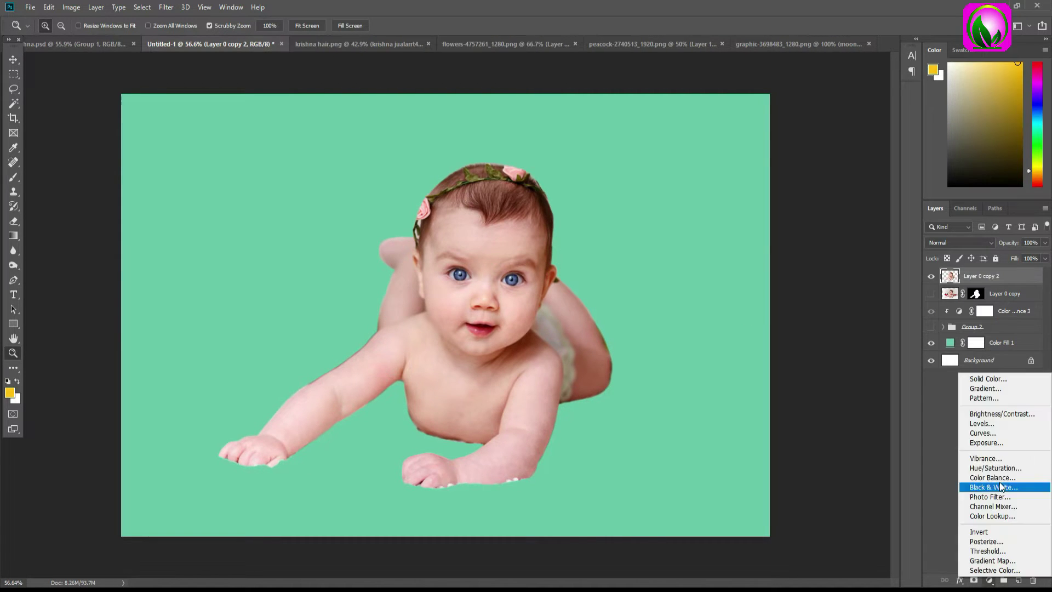
{"action": "left_click", "coordinate": [964, 489]}
{"action": "left_click", "coordinate": [768, 256]}
{"action": "left_click_drag", "start_coordinate": [729, 196], "coordinate": [791, 205]}
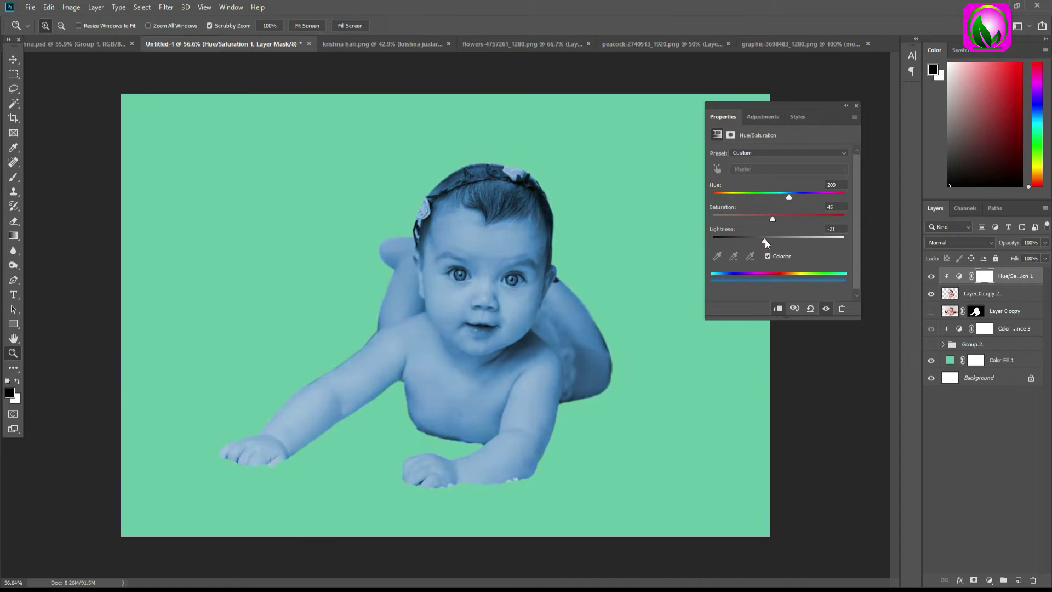
Darken the Color Fill backdrop to a deeper green
{"action": "left_click", "coordinate": [856, 105]}
{"action": "double_click", "coordinate": [950, 360]}
{"action": "left_click_drag", "start_coordinate": [886, 192], "coordinate": [895, 207]}
{"action": "key", "text": "Return"}
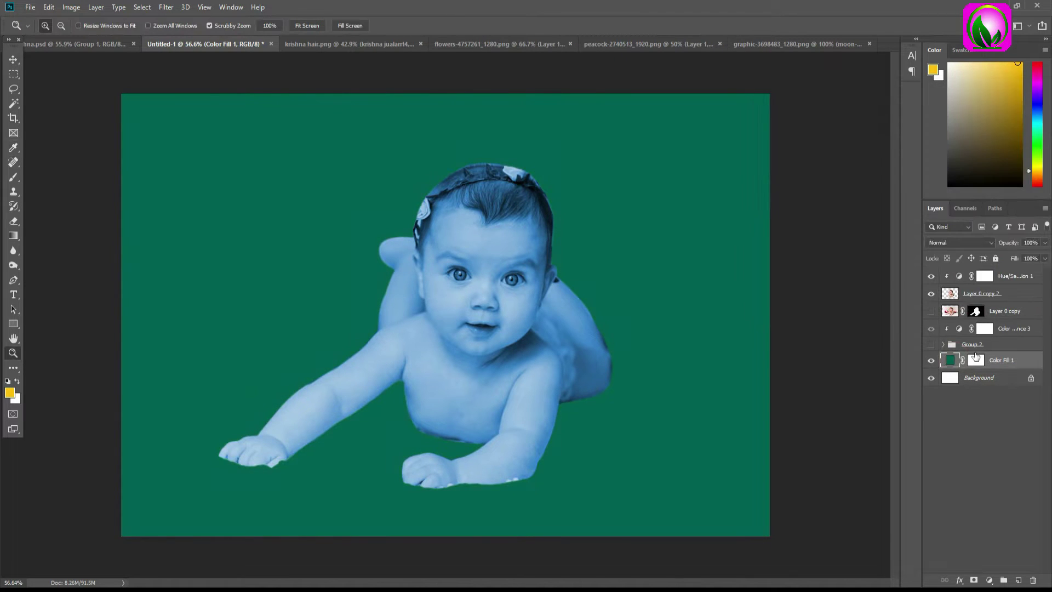
{"action": "double_click", "coordinate": [959, 276]}
{"action": "left_click", "coordinate": [488, 299]}
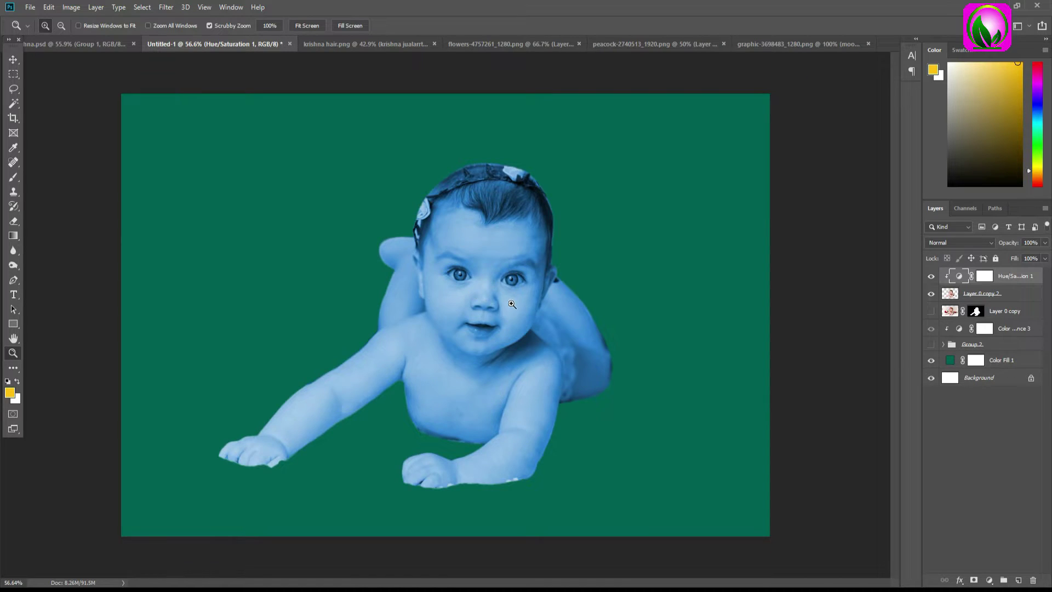
Zoom in on the face and paint the tint's mask to restore natural eye colour
{"action": "left_click_drag", "start_coordinate": [512, 304], "coordinate": [539, 325]}
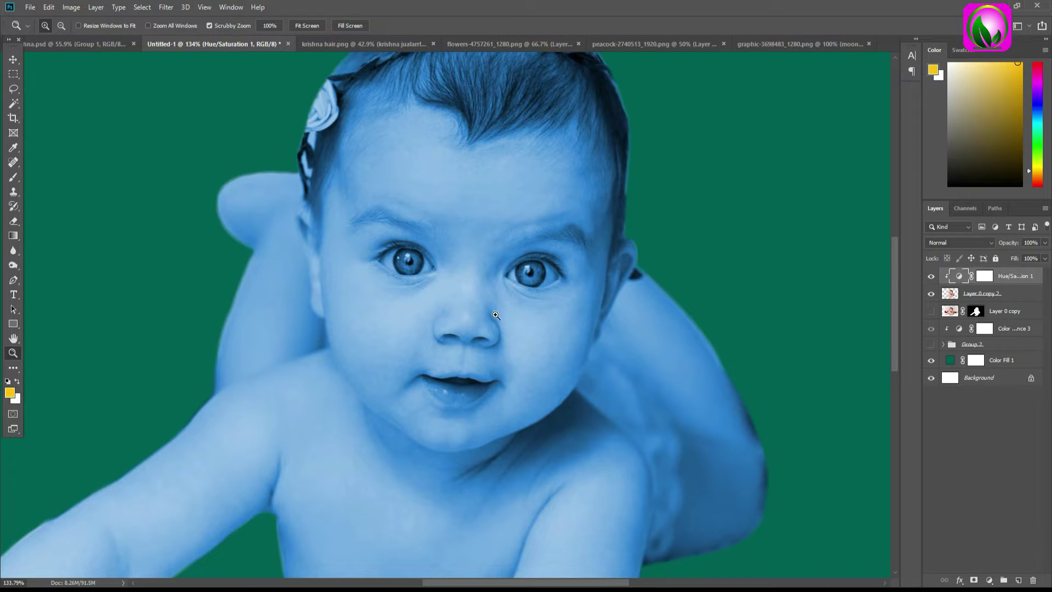
{"action": "left_click", "coordinate": [985, 278]}
{"action": "key", "text": "b"}
{"action": "left_click_drag", "start_coordinate": [529, 270], "coordinate": [521, 277]}
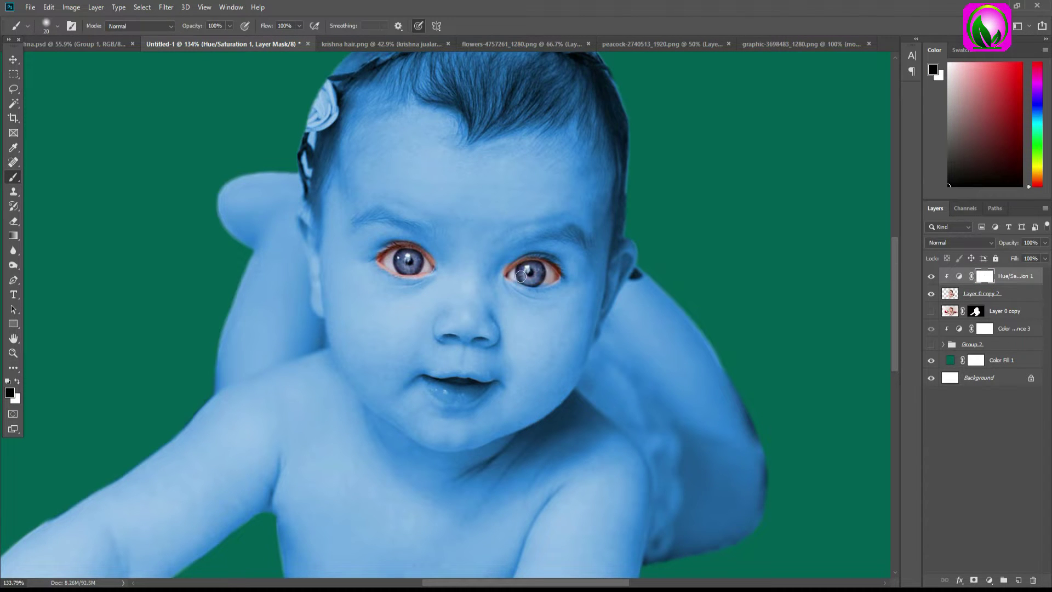
{"action": "scroll", "coordinate": [322, 279], "scroll_direction": "up", "scroll_amount": 3}
Pen-trace an outline around the lips and convert it to a selection
{"action": "key", "text": "p"}
{"action": "key", "text": "6"}
{"action": "key", "text": "7"}
{"action": "left_click", "coordinate": [397, 247]}
{"action": "left_click_drag", "start_coordinate": [441, 241], "coordinate": [454, 234]}
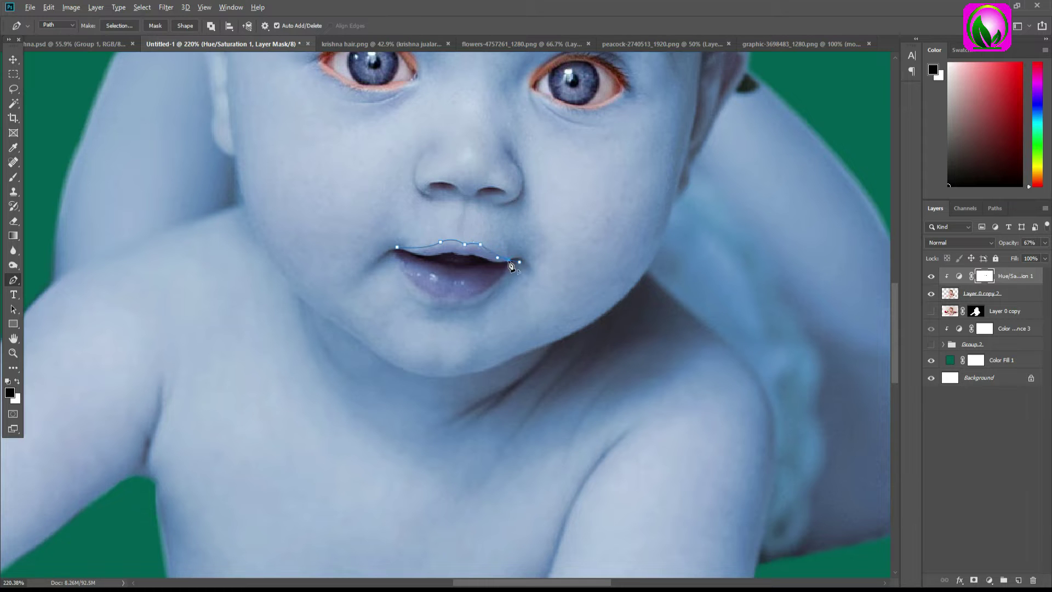
{"action": "left_click", "coordinate": [119, 26]}
Paint the lips red at full opacity and zoom back out to the whole baby
{"action": "key", "text": "Return"}
{"action": "key", "text": "0"}
{"action": "key", "text": "b"}
{"action": "left_click_drag", "start_coordinate": [408, 257], "coordinate": [463, 256]}
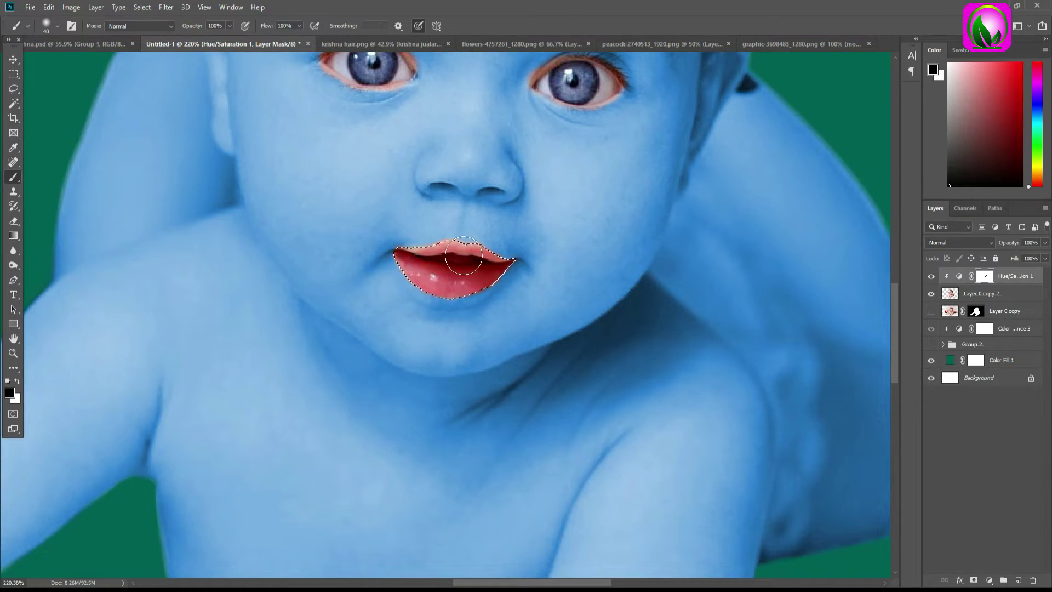
{"action": "scroll", "coordinate": [463, 256], "scroll_direction": "down", "scroll_amount": 3}
{"action": "scroll", "coordinate": [471, 285], "scroll_direction": "down", "scroll_amount": 3}
{"action": "key", "text": "z"}
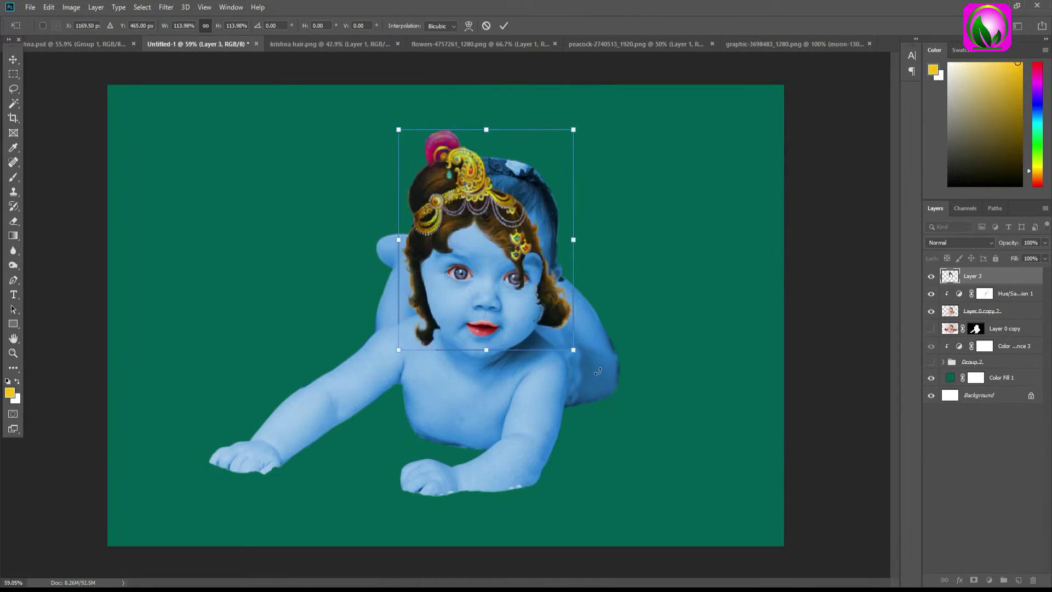
Warp the crowned hair around the head and mask away stray hair edges
{"action": "right_click", "coordinate": [561, 288]}
{"action": "left_click", "coordinate": [581, 368]}
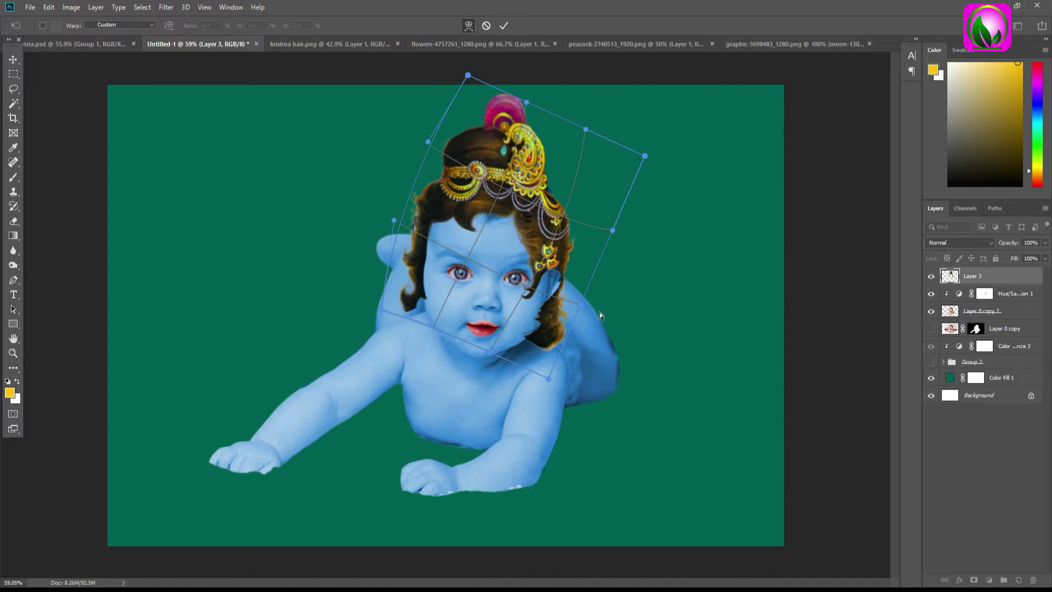
{"action": "left_click_drag", "start_coordinate": [526, 235], "coordinate": [538, 224]}
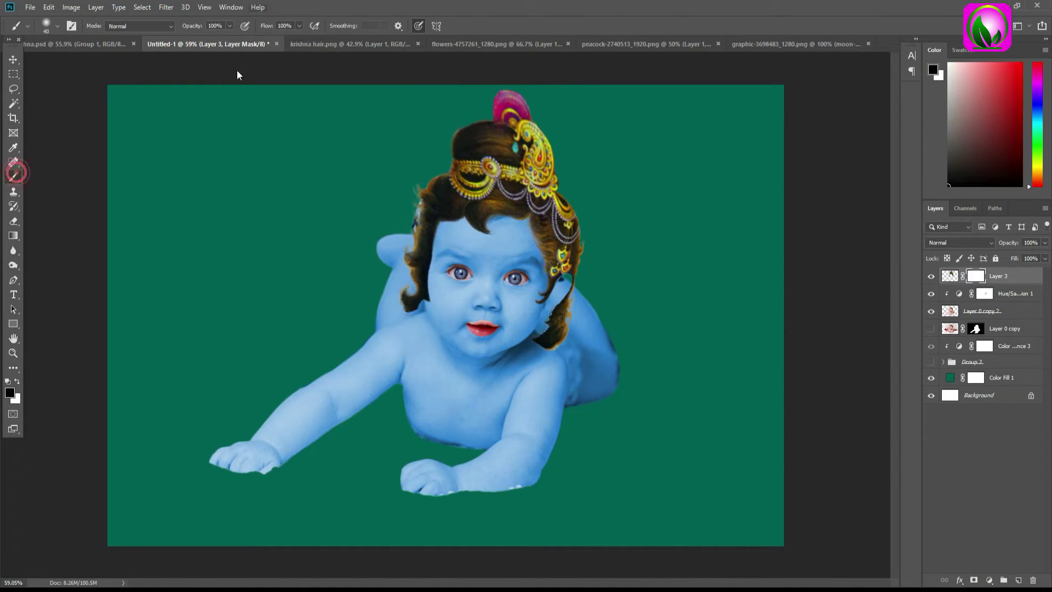
{"action": "left_click_drag", "start_coordinate": [576, 280], "coordinate": [570, 340]}
{"action": "left_click_drag", "start_coordinate": [417, 285], "coordinate": [411, 312]}
{"action": "key", "text": "v"}
Bend the hair's right side inward and finish the reshape
{"action": "right_click", "coordinate": [481, 159]}
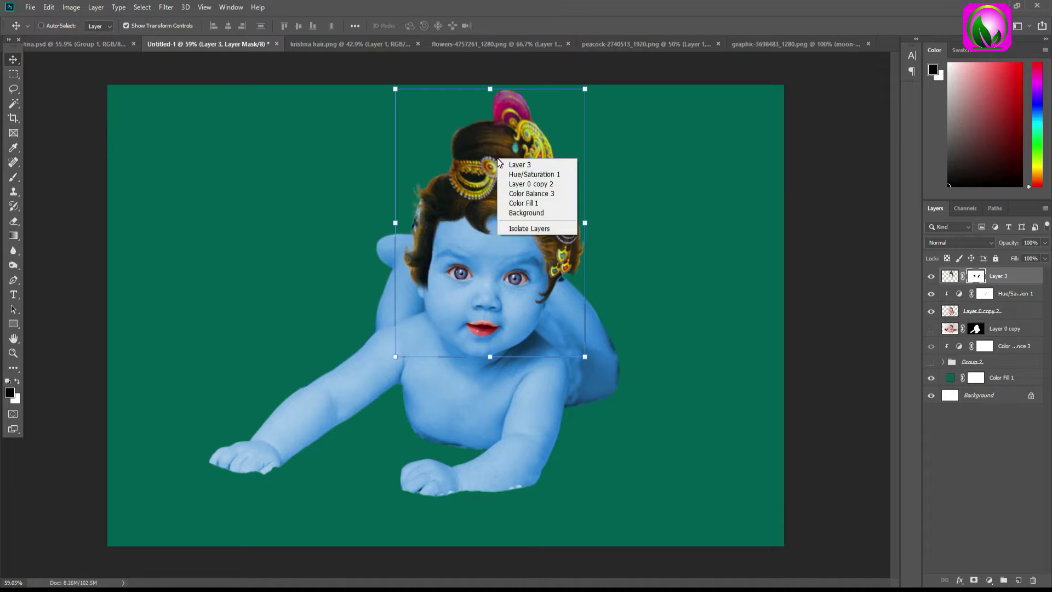
{"action": "left_click", "coordinate": [491, 165]}
{"action": "mouse_move", "coordinate": [572, 263]}
{"action": "left_mouse_down"}
{"action": "mouse_move", "coordinate": [547, 297]}
{"action": "mouse_move", "coordinate": [561, 274]}
{"action": "mouse_move", "coordinate": [537, 285]}
{"action": "left_mouse_up"}
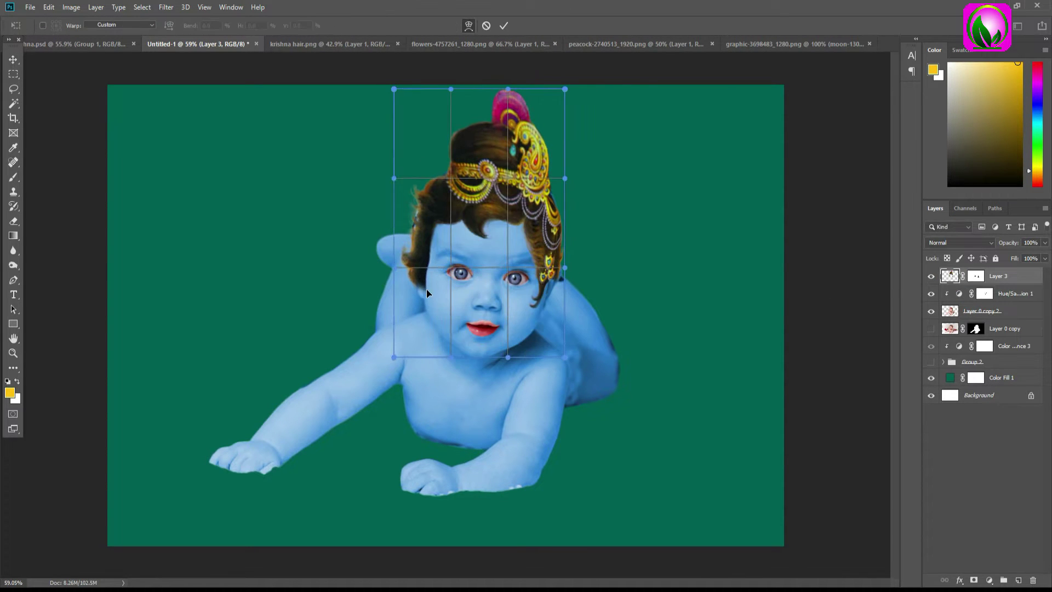
{"action": "left_click", "coordinate": [974, 278]}
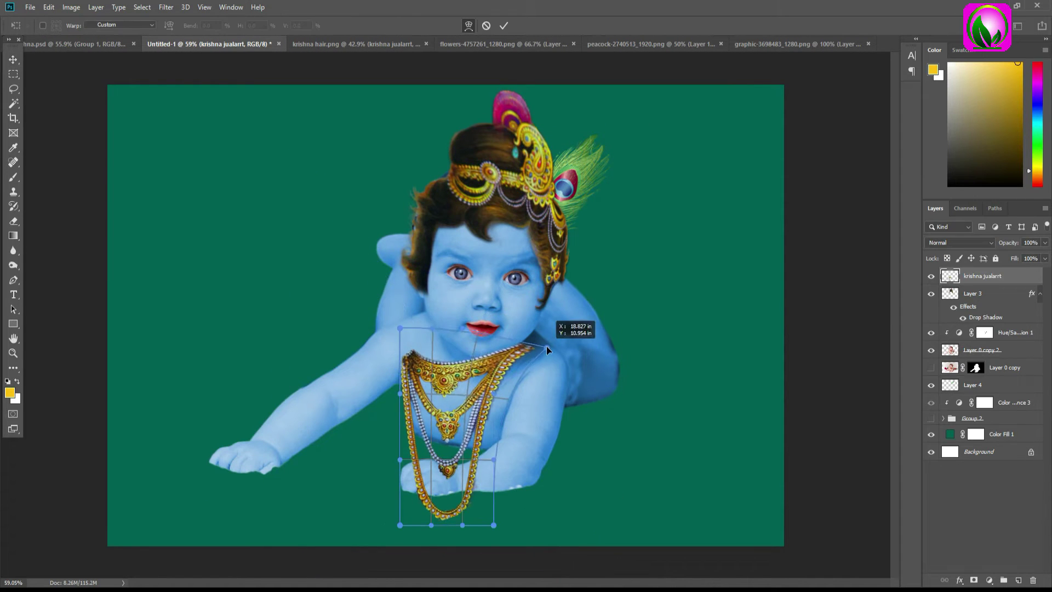
Drape the necklace over the chest and rotate the ornament piece upright
{"action": "mouse_move", "coordinate": [369, 377]}
{"action": "left_mouse_down"}
{"action": "mouse_move", "coordinate": [364, 442]}
{"action": "mouse_move", "coordinate": [346, 467]}
{"action": "left_mouse_up"}
{"action": "left_click_drag", "start_coordinate": [547, 346], "coordinate": [561, 328]}
{"action": "left_click_drag", "start_coordinate": [492, 524], "coordinate": [447, 478]}
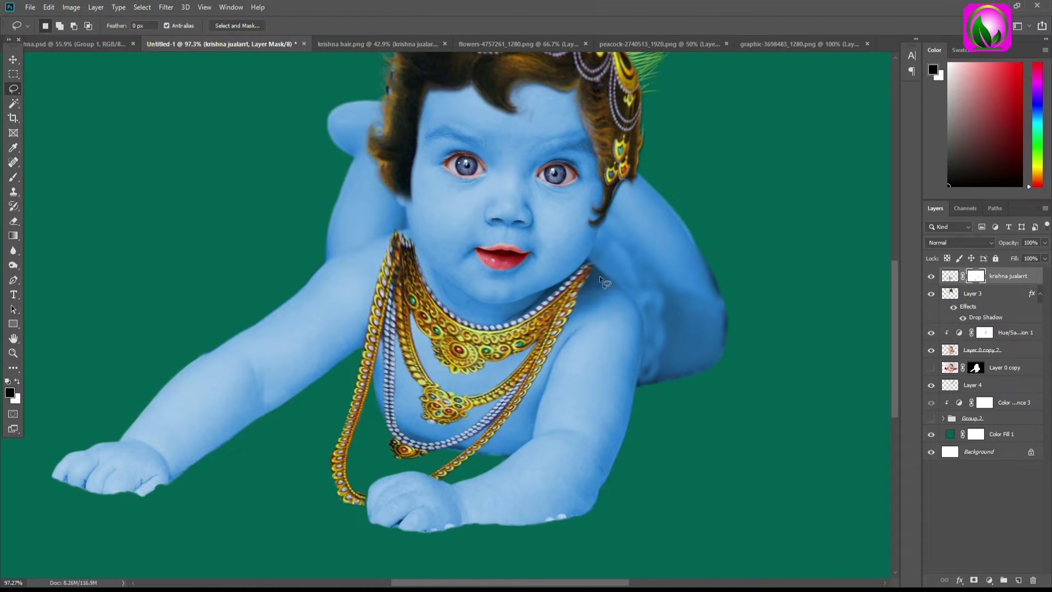
{"action": "left_click_drag", "start_coordinate": [438, 211], "coordinate": [446, 230]}
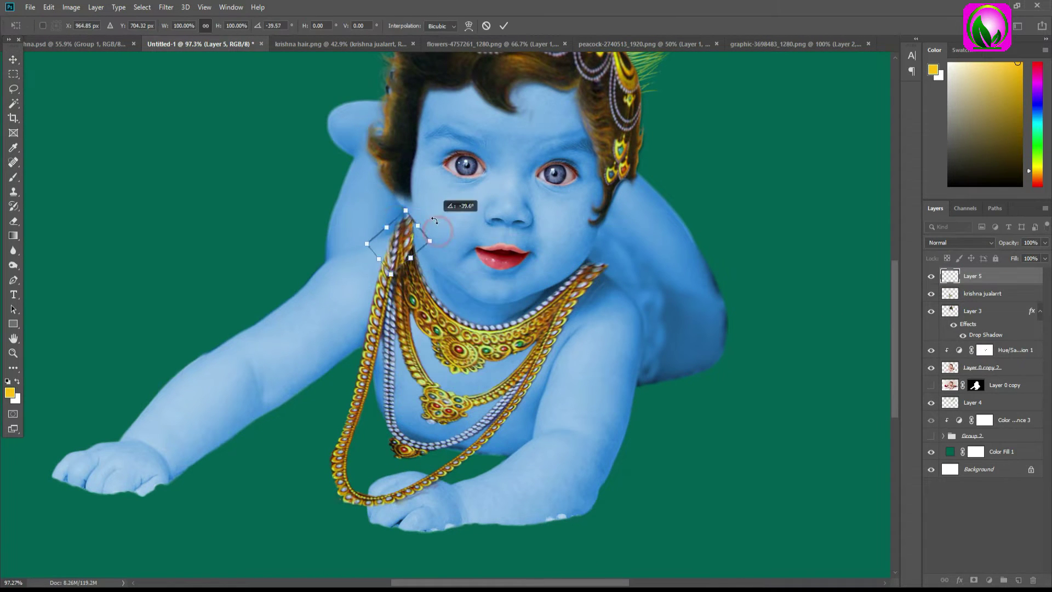
{"action": "key", "text": "Return"}
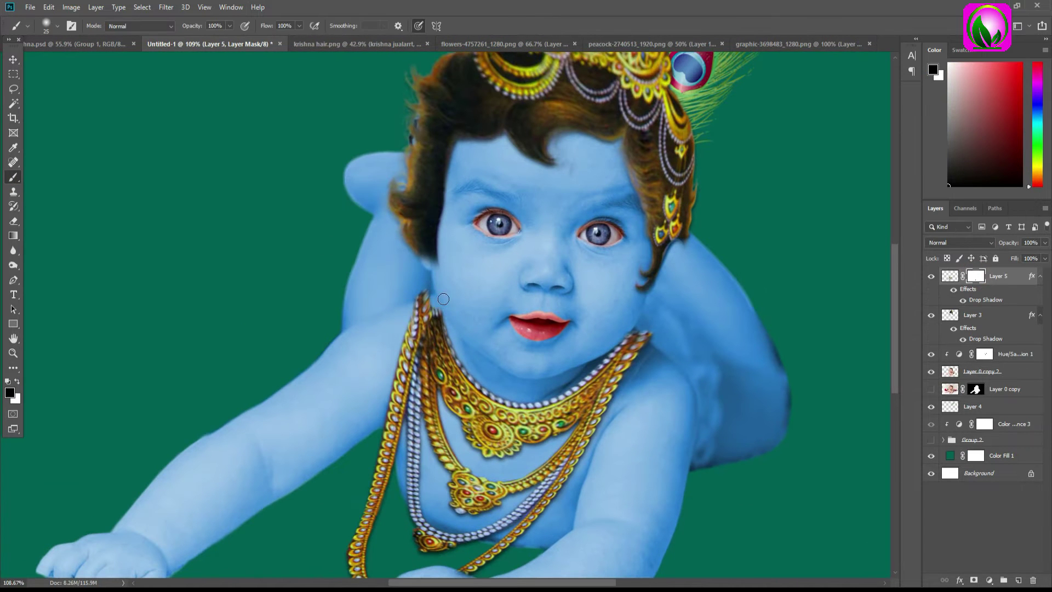
Warp the necklace's right side to fit the neck and place the armlet on the upper arm
{"action": "key", "text": "ctrl+t"}
{"action": "left_click_drag", "start_coordinate": [652, 329], "coordinate": [643, 340]}
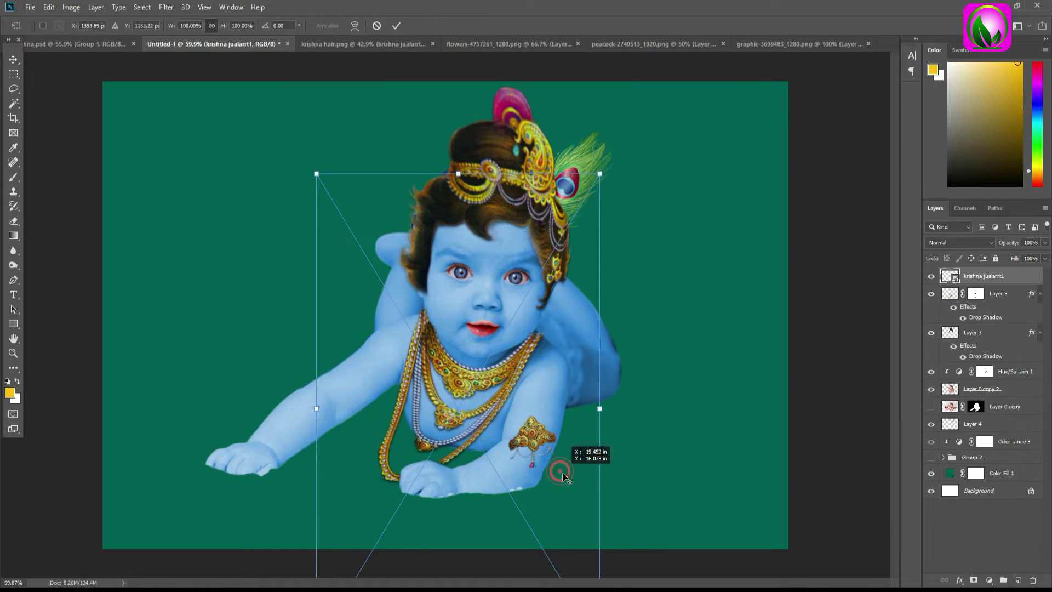
{"action": "left_click_drag", "start_coordinate": [563, 477], "coordinate": [576, 438]}
Warp the first armlet around the arm, refine its size, and give it a drop shadow
{"action": "left_click", "coordinate": [394, 25]}
{"action": "scroll", "coordinate": [493, 411], "scroll_direction": "up", "scroll_amount": 3}
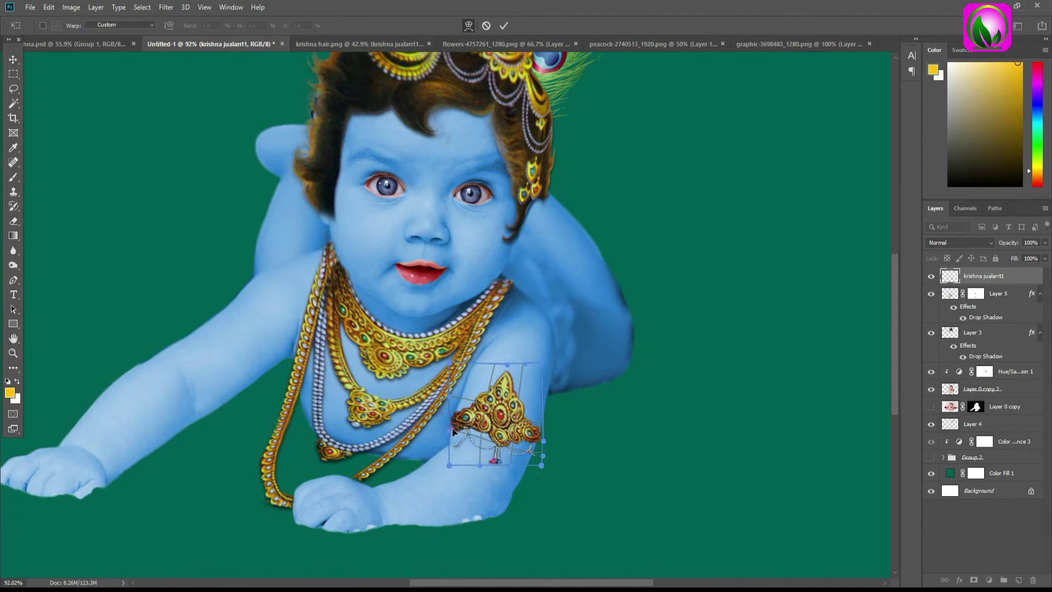
{"action": "left_click_drag", "start_coordinate": [453, 432], "coordinate": [553, 445]}
{"action": "key", "text": "Return"}
{"action": "key", "text": "ctrl+t"}
{"action": "key", "text": "Return"}
{"action": "double_click", "coordinate": [1014, 276]}
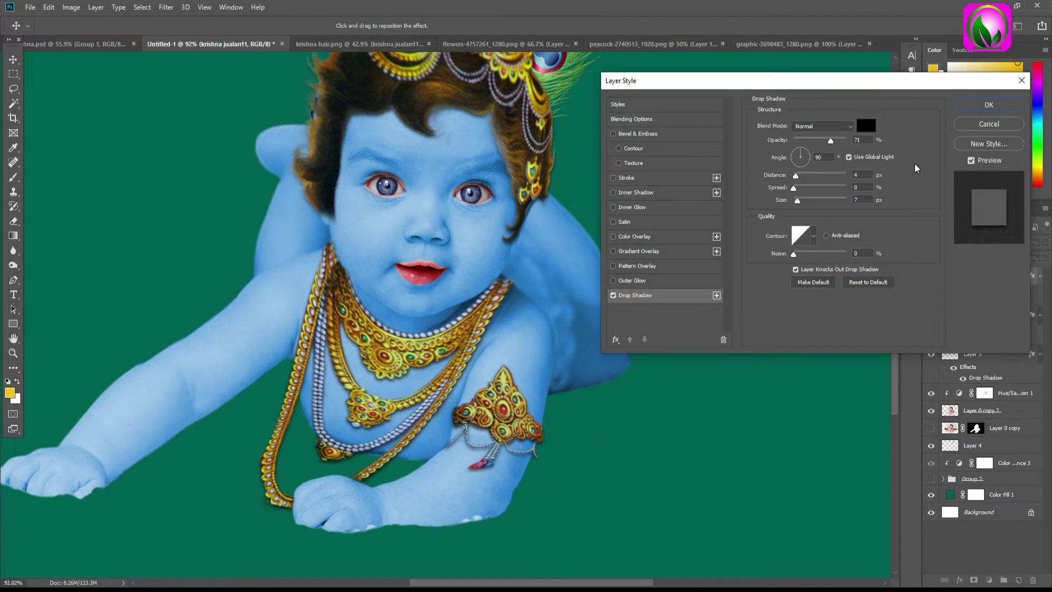
{"action": "left_click", "coordinate": [989, 105]}
Rotate and warp the second armlet to fit the other arm
{"action": "mouse_move", "coordinate": [493, 334]}
{"action": "left_mouse_down"}
{"action": "mouse_move", "coordinate": [487, 397]}
{"action": "mouse_move", "coordinate": [477, 351]}
{"action": "left_mouse_up"}
{"action": "right_click", "coordinate": [431, 337]}
{"action": "left_click", "coordinate": [455, 417]}
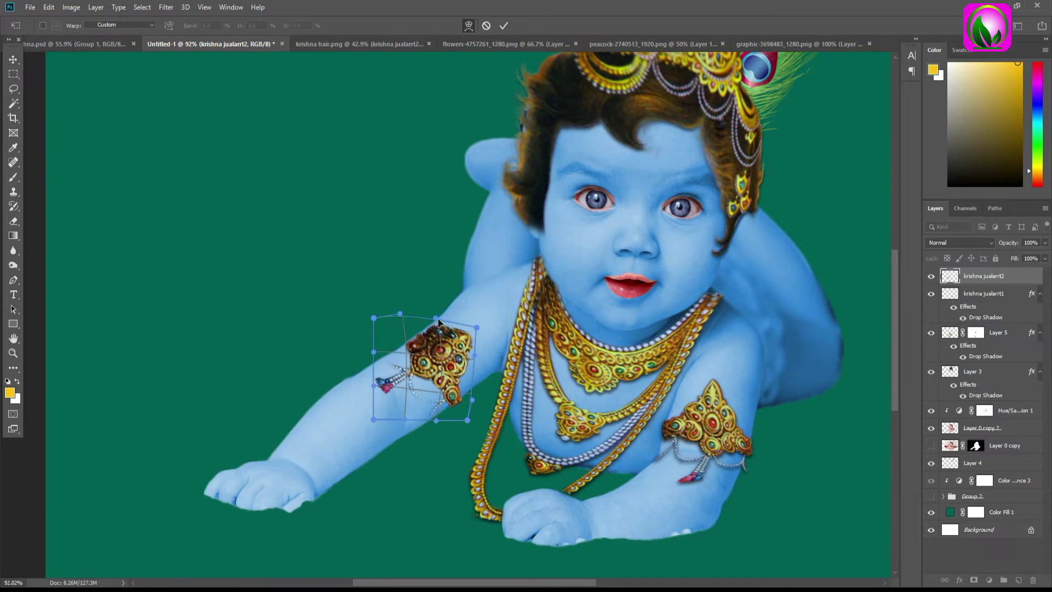
{"action": "key", "text": "Return"}
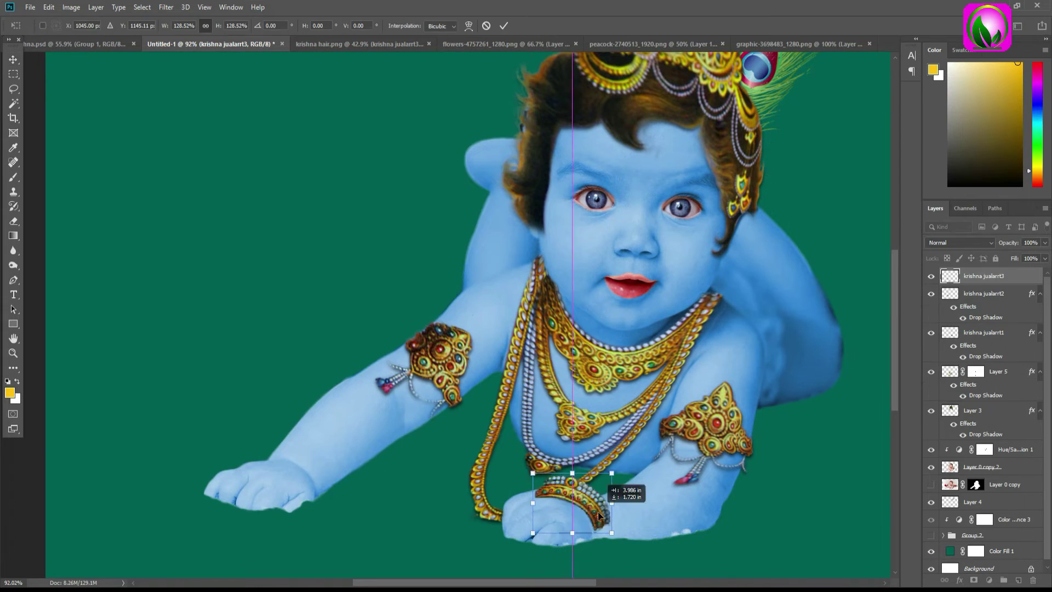
Place gold bangles on both wrists and a bangle copy up near the head
{"action": "mouse_move", "coordinate": [610, 496]}
{"action": "left_mouse_down"}
{"action": "mouse_move", "coordinate": [603, 518]}
{"action": "mouse_move", "coordinate": [301, 455]}
{"action": "left_mouse_up"}
{"action": "left_click_drag", "start_coordinate": [372, 471], "coordinate": [364, 495]}
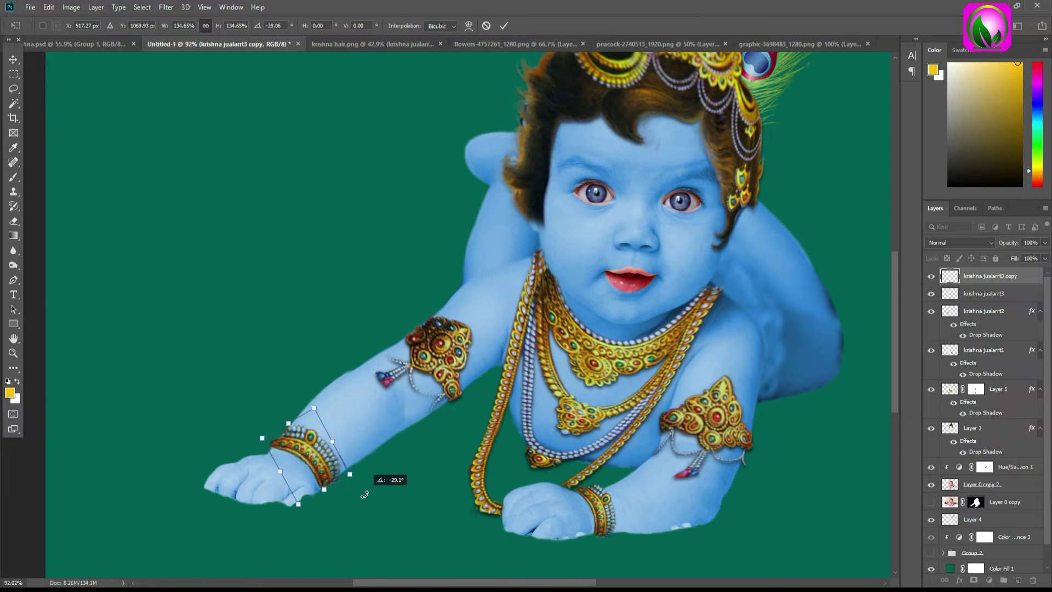
{"action": "key", "text": "Return"}
{"action": "key", "text": "ctrl+alt+t"}
{"action": "left_click_drag", "start_coordinate": [307, 454], "coordinate": [507, 189]}
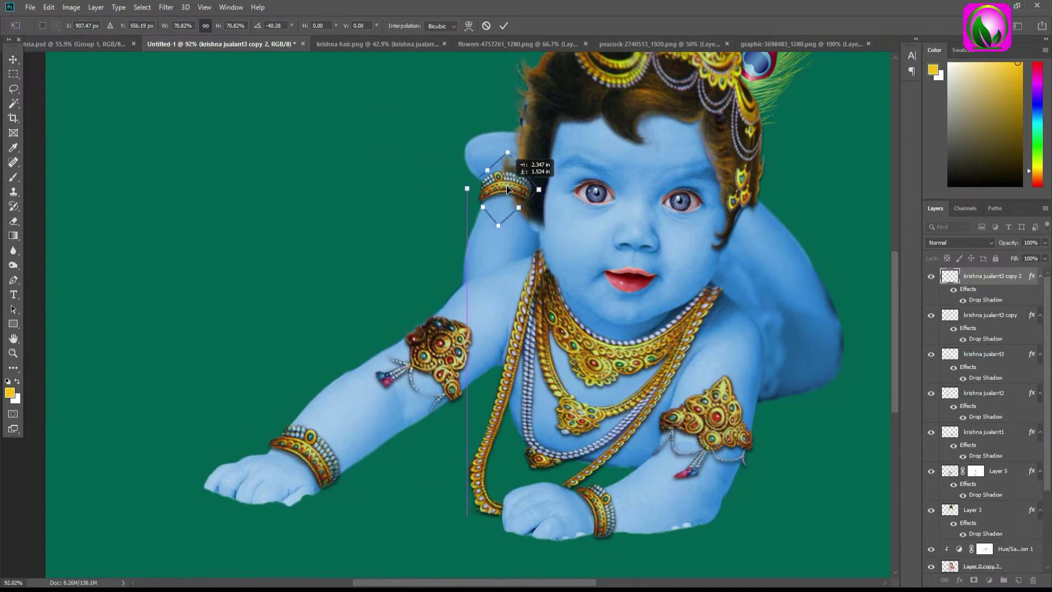
{"action": "key", "text": "Return"}
{"action": "key", "text": "ctrl+0"}
{"action": "key", "text": "ctrl+Tab"}
{"action": "key", "text": "ctrl+Tab"}
{"action": "key", "text": "ctrl+Tab"}
{"action": "key", "text": "ctrl+Tab"}
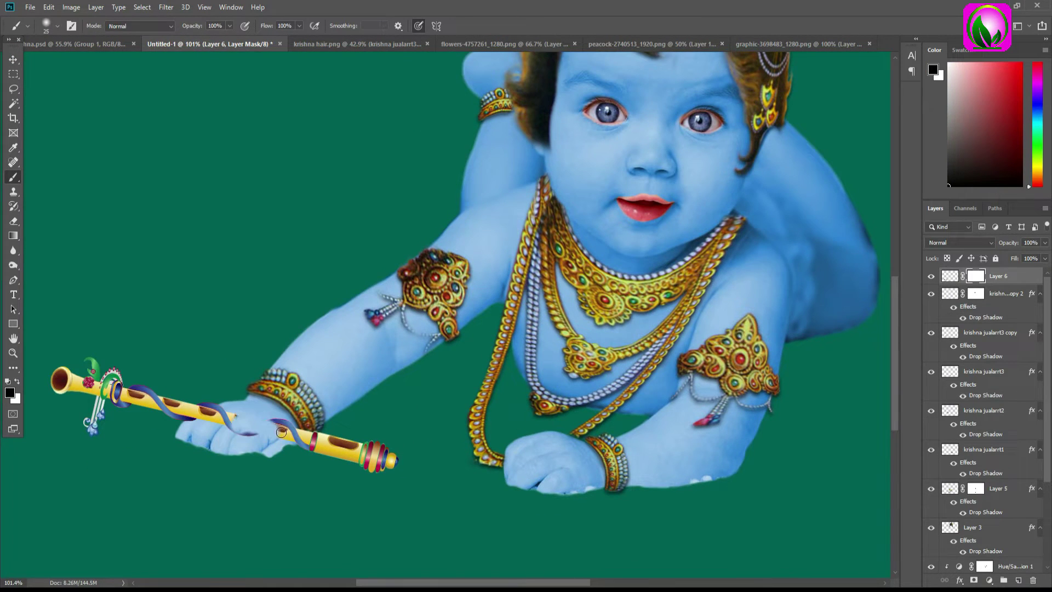
Nudge the flute lower in the hand and warp the red sash along the chest
{"action": "left_click_drag", "start_coordinate": [310, 419], "coordinate": [299, 433]}
{"action": "key", "text": "x"}
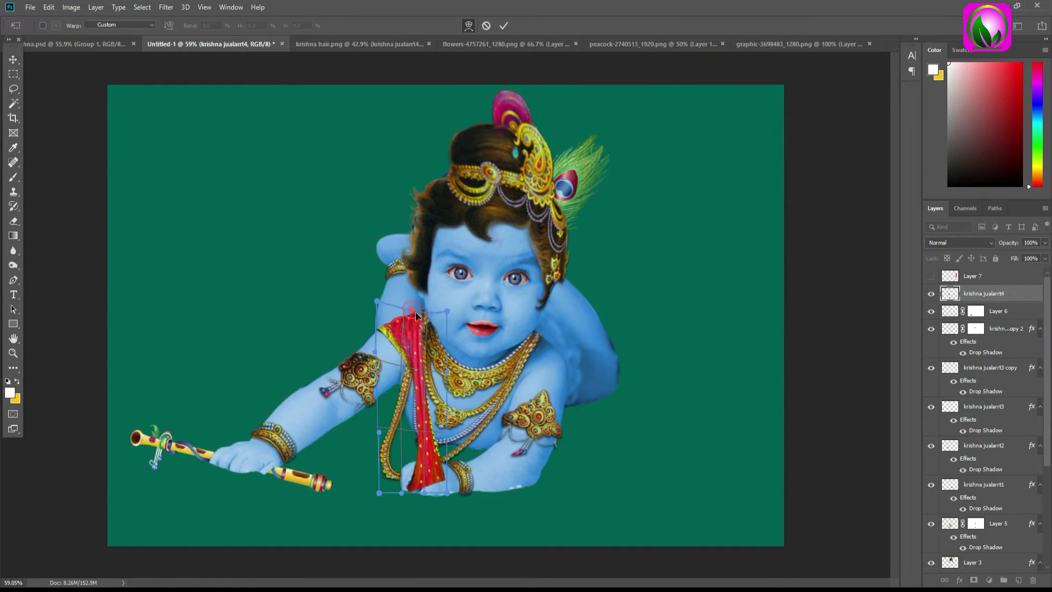
{"action": "left_click_drag", "start_coordinate": [357, 472], "coordinate": [329, 466]}
{"action": "left_click_drag", "start_coordinate": [378, 351], "coordinate": [385, 328]}
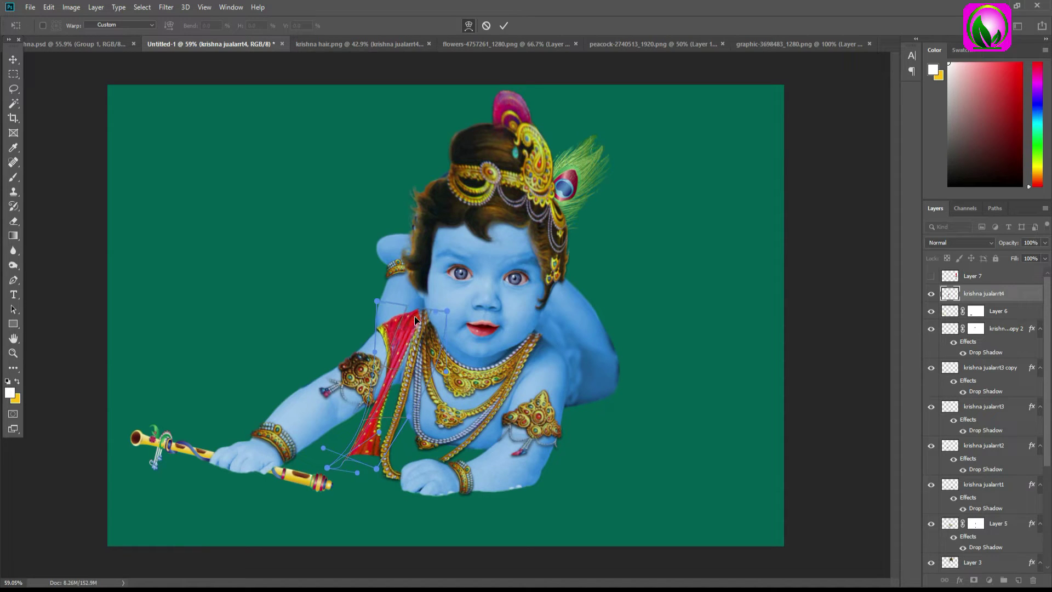
{"action": "key", "text": "Return"}
Copy part of the sash to a new layer and warp it to lengthen the cloth end
{"action": "scroll", "coordinate": [374, 392], "scroll_direction": "up", "scroll_amount": 2}
{"action": "key", "text": "m"}
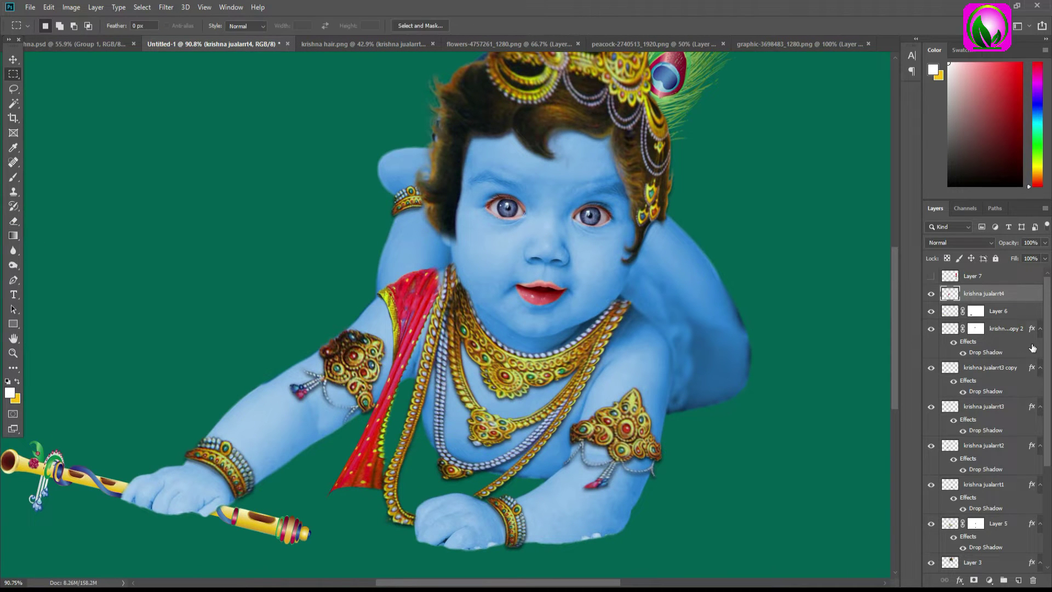
{"action": "key", "text": "ctrl+j"}
{"action": "key", "text": "ctrl+t"}
{"action": "scroll", "coordinate": [504, 488], "scroll_direction": "down", "scroll_amount": 2}
{"action": "mouse_move", "coordinate": [354, 455]}
{"action": "left_mouse_down"}
{"action": "mouse_move", "coordinate": [401, 463]}
{"action": "mouse_move", "coordinate": [351, 426]}
{"action": "mouse_move", "coordinate": [343, 434]}
{"action": "left_mouse_up"}
{"action": "key", "text": "Return"}
{"action": "key", "text": "v"}
{"action": "key", "text": "Return"}
Show the hidden red cloth Layer 7 and rotate it into place behind the shoulder
{"action": "key", "text": "ctrl+0"}
{"action": "left_click", "coordinate": [931, 276]}
{"action": "left_click", "coordinate": [972, 276]}
{"action": "key", "text": "ctrl+t"}
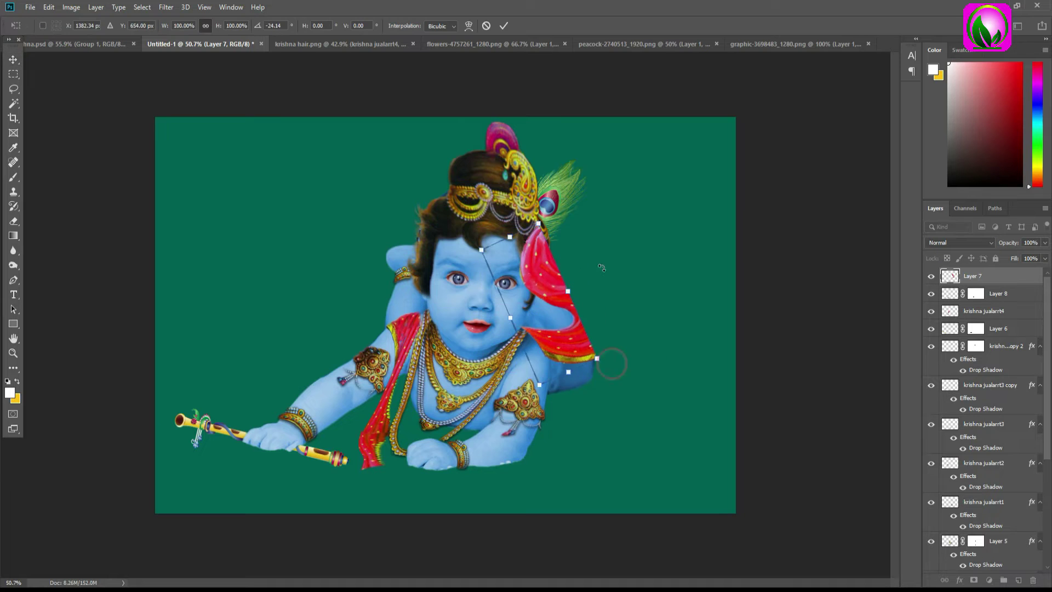
{"action": "left_click_drag", "start_coordinate": [575, 329], "coordinate": [601, 349]}
{"action": "key", "text": "Return"}
Delete the unwanted part of the cloth with a marquee and reposition the remaining piece
{"action": "key", "text": "m"}
{"action": "left_click_drag", "start_coordinate": [482, 144], "coordinate": [685, 312]}
{"action": "key", "text": "Delete"}
{"action": "key", "text": "e"}
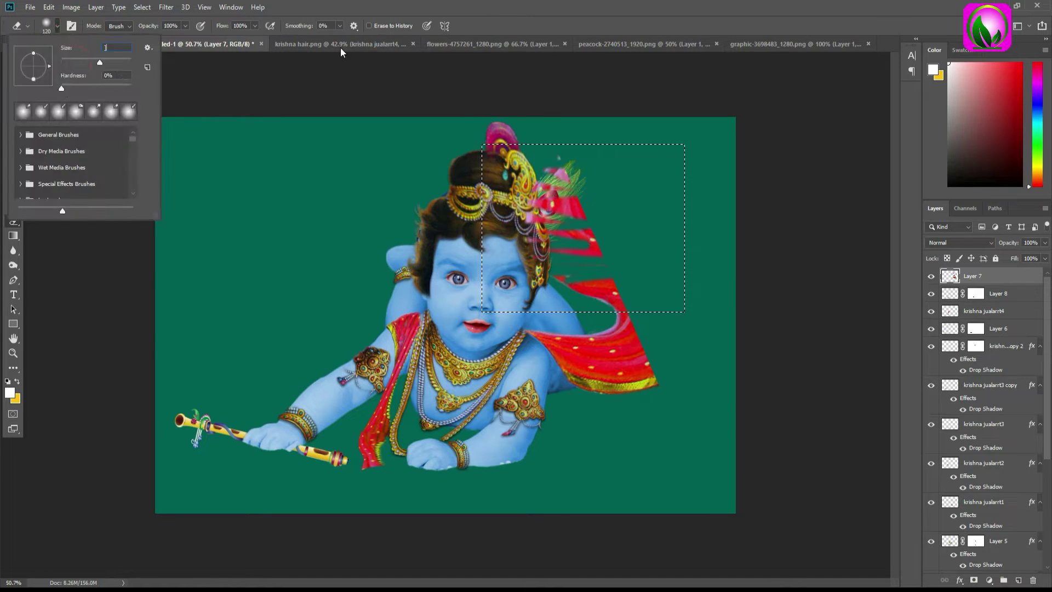
{"action": "key", "text": "ctrl+t"}
{"action": "scroll", "coordinate": [594, 310], "scroll_direction": "down", "scroll_amount": 2}
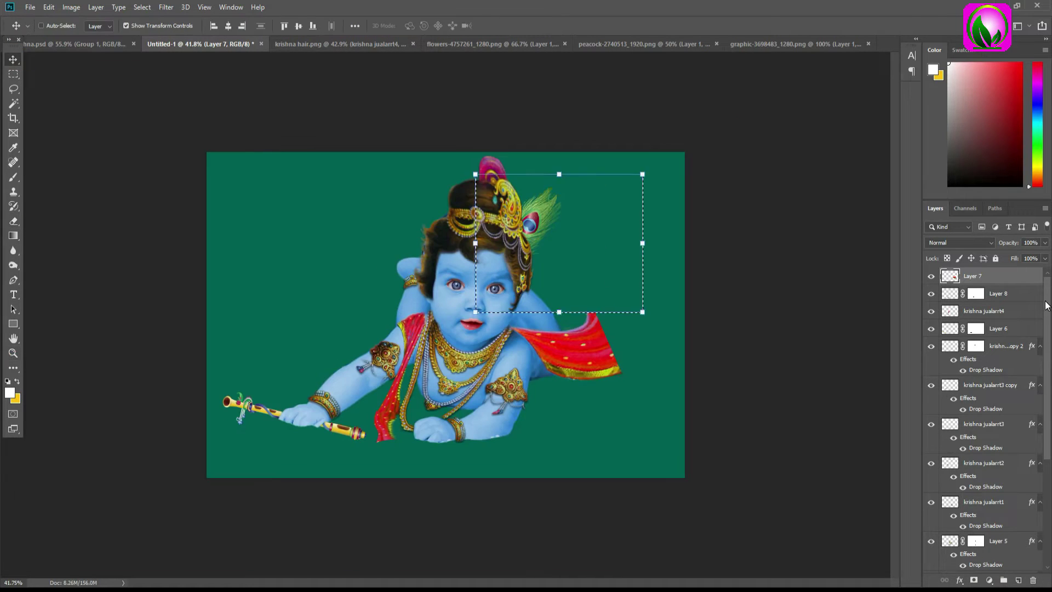
{"action": "scroll", "coordinate": [564, 361], "scroll_direction": "up", "scroll_amount": 3}
{"action": "left_click_drag", "start_coordinate": [563, 361], "coordinate": [612, 401]}
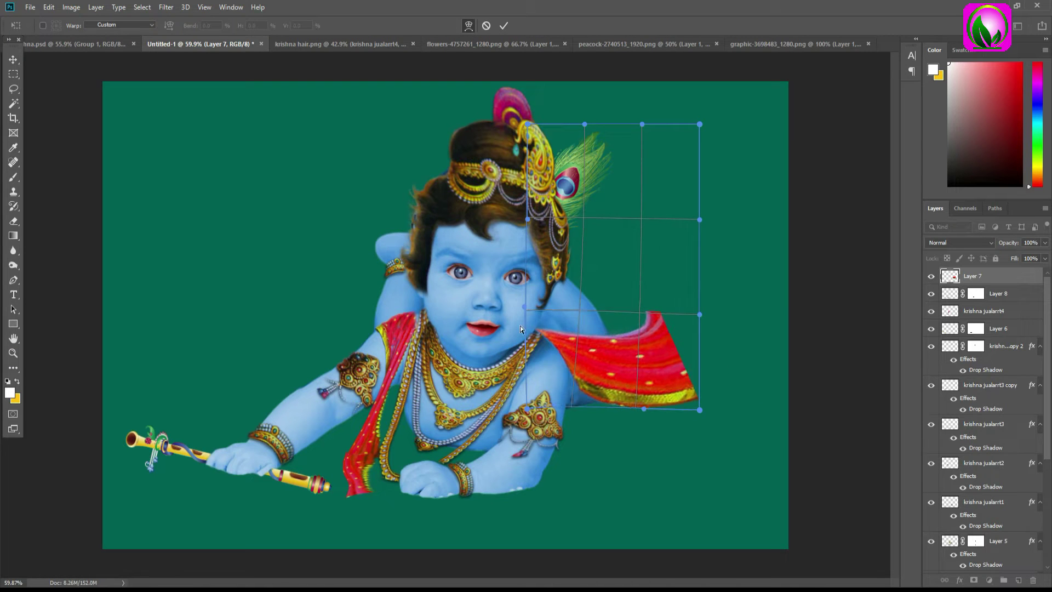
{"action": "key", "text": "Return"}
{"action": "key", "text": "v"}
Duplicate the cloth, then rotate and warp the copy into a scarf flowing right
{"action": "key", "text": "ctrl+j"}
{"action": "key", "text": "ctrl+t"}
{"action": "left_click_drag", "start_coordinate": [712, 379], "coordinate": [829, 278]}
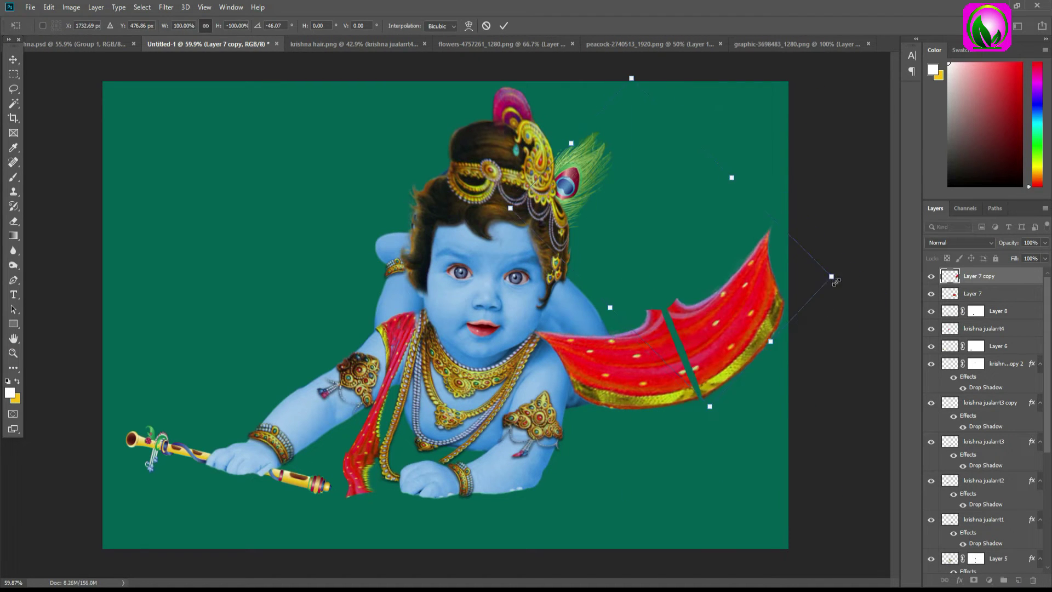
{"action": "left_click_drag", "start_coordinate": [729, 307], "coordinate": [695, 410]}
{"action": "key", "text": "Return"}
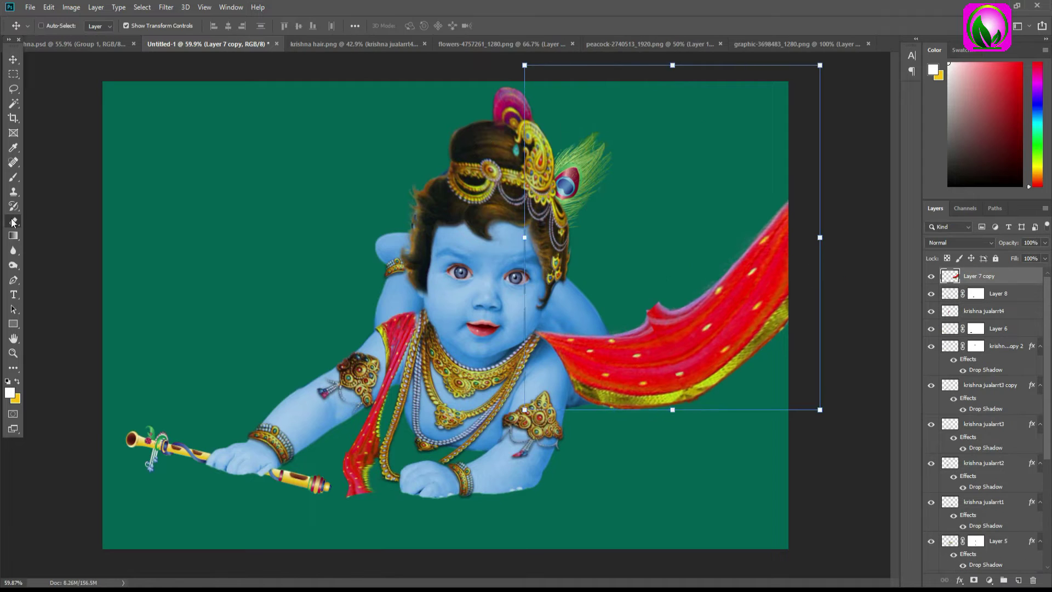
{"action": "key", "text": "z"}
{"action": "left_click_drag", "start_coordinate": [548, 374], "coordinate": [488, 374]}
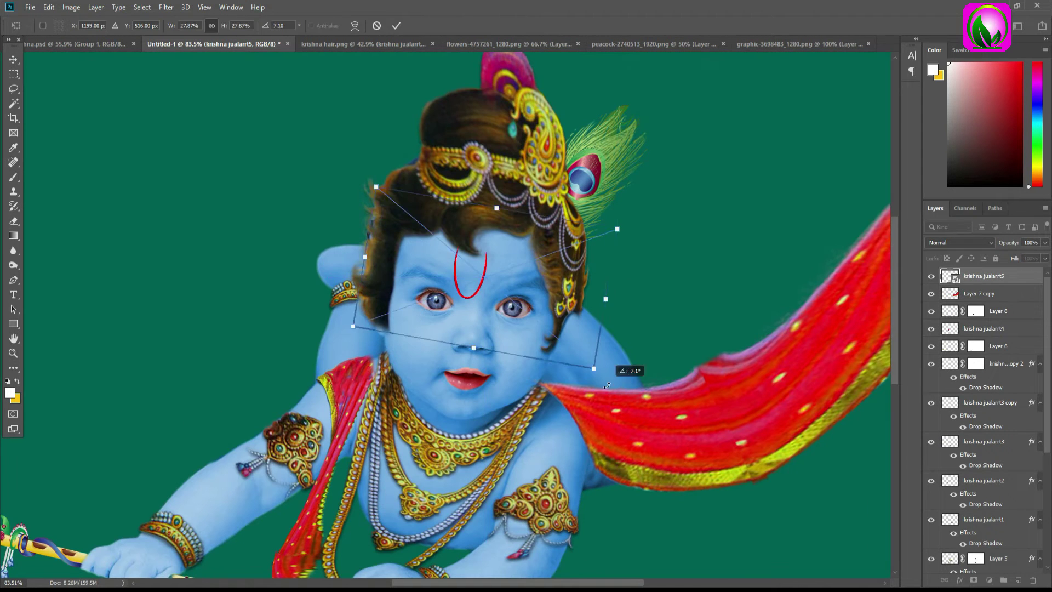
Commit and rasterize the tilak, then paint a red dot beneath it on a new layer
{"action": "key", "text": "Return"}
{"action": "right_click", "coordinate": [984, 275]}
{"action": "left_click", "coordinate": [932, 279]}
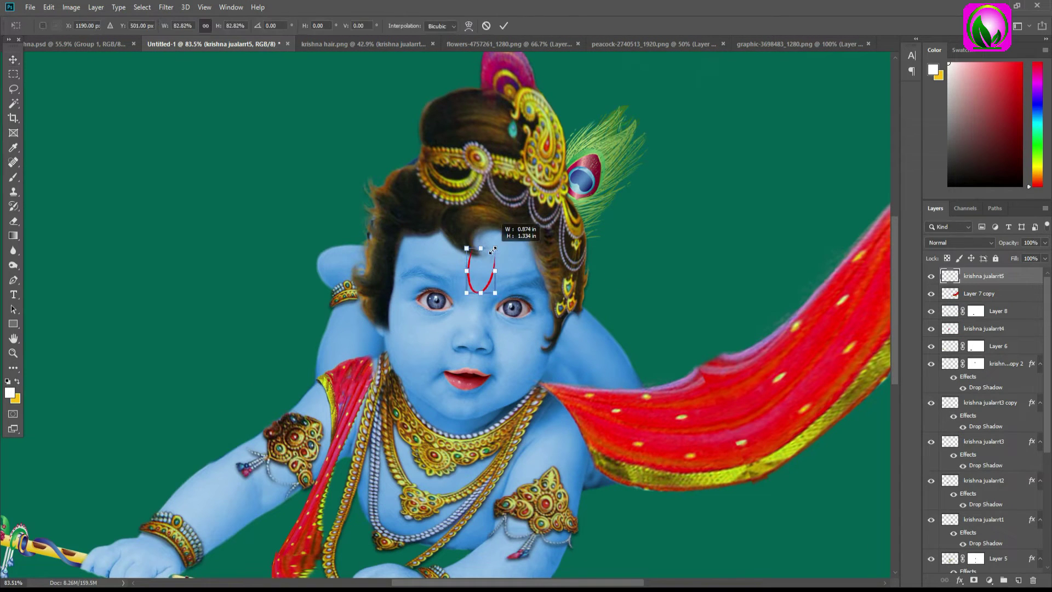
{"action": "left_click", "coordinate": [1018, 579]}
{"action": "key", "text": "b"}
{"action": "left_click", "coordinate": [476, 274], "text": "alt"}
{"action": "left_click", "coordinate": [477, 306]}
Give the flowing scarf and the sash Drop Shadow layer styles
{"action": "left_click", "coordinate": [983, 293]}
{"action": "key", "text": "z"}
{"action": "mouse_move", "coordinate": [527, 306]}
{"action": "left_mouse_down"}
{"action": "mouse_move", "coordinate": [465, 306]}
{"action": "mouse_move", "coordinate": [521, 306]}
{"action": "left_mouse_up"}
{"action": "double_click", "coordinate": [987, 311]}
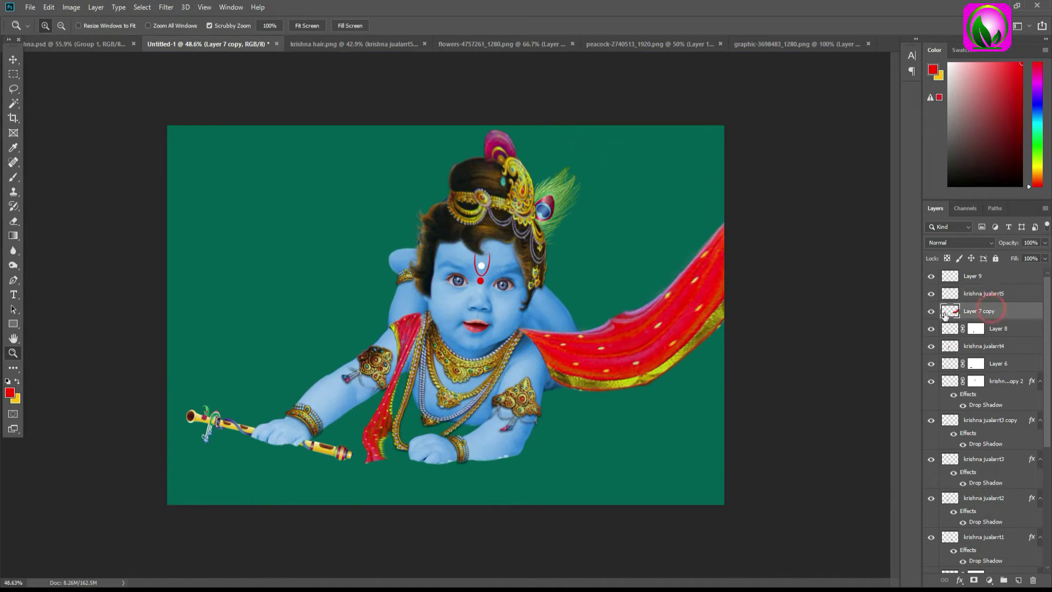
{"action": "left_click", "coordinate": [988, 104]}
{"action": "left_click", "coordinate": [981, 350]}
{"action": "key", "text": "ctrl+e"}
Re-warp the flowing scarf into a smoother curve
{"action": "left_click", "coordinate": [981, 311]}
{"action": "key", "text": "ctrl+t"}
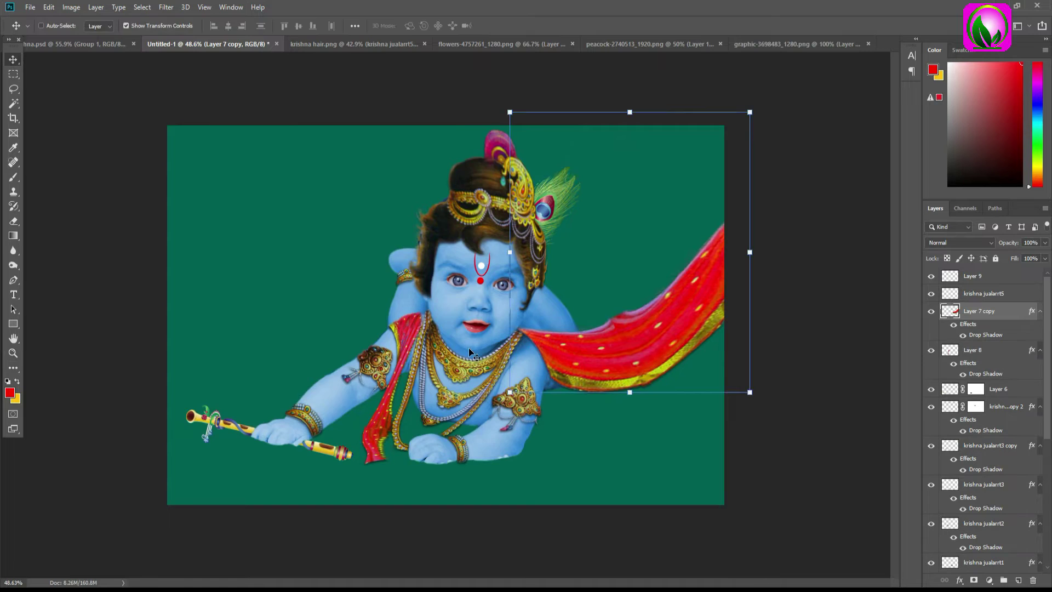
{"action": "left_click_drag", "start_coordinate": [469, 347], "coordinate": [567, 342]}
{"action": "right_click", "coordinate": [568, 342]}
{"action": "left_click", "coordinate": [630, 425]}
{"action": "left_click_drag", "start_coordinate": [629, 426], "coordinate": [585, 436]}
{"action": "key", "text": "Return"}
{"action": "key", "text": "z"}
{"action": "left_click_drag", "start_coordinate": [526, 359], "coordinate": [469, 359]}
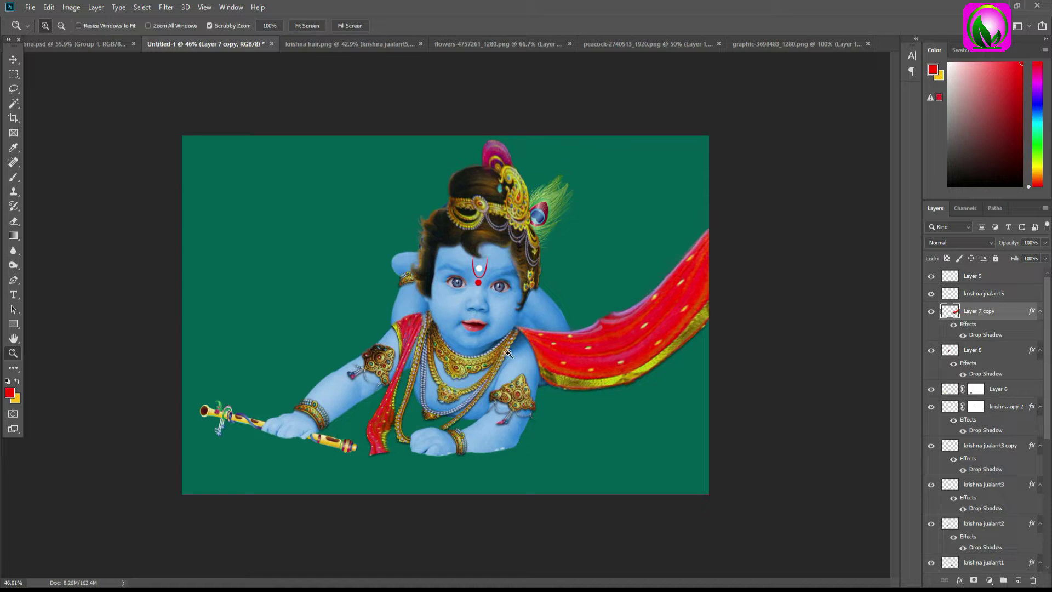
Group the character layers from Layer 9 down to Layer 4 into Group 3
{"action": "left_click", "coordinate": [989, 281]}
{"action": "scroll", "coordinate": [974, 495], "scroll_direction": "down", "scroll_amount": 5}
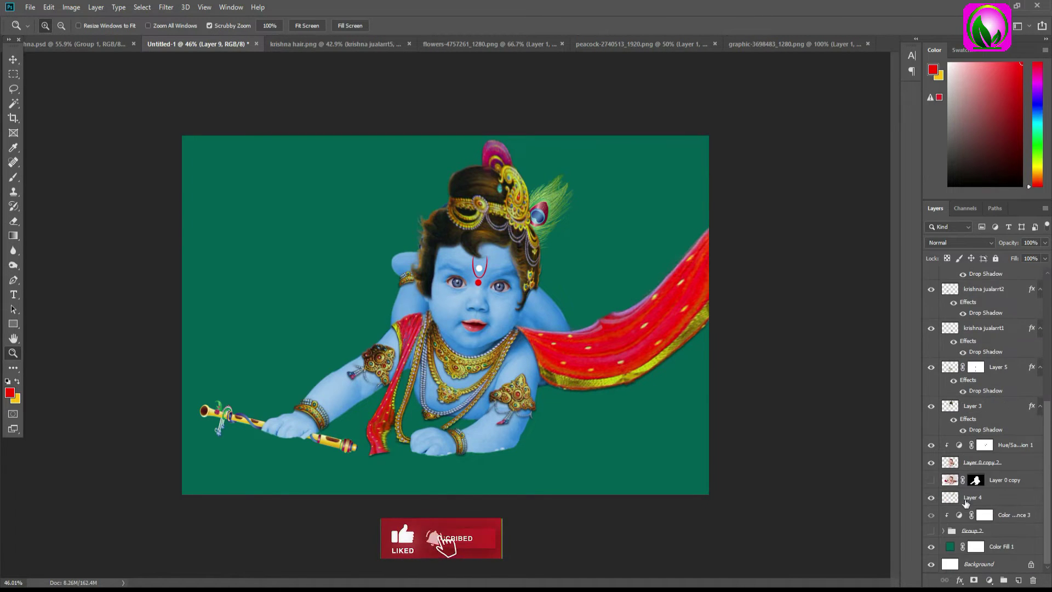
{"action": "scroll", "coordinate": [964, 503], "scroll_direction": "up", "scroll_amount": 5}
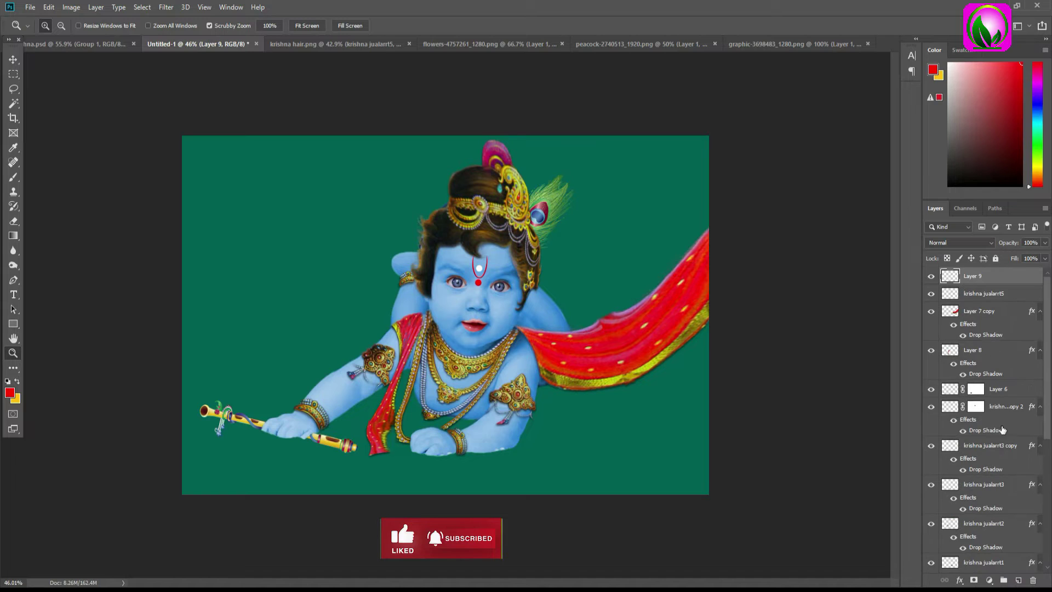
{"action": "scroll", "coordinate": [1003, 430], "scroll_direction": "down", "scroll_amount": 5}
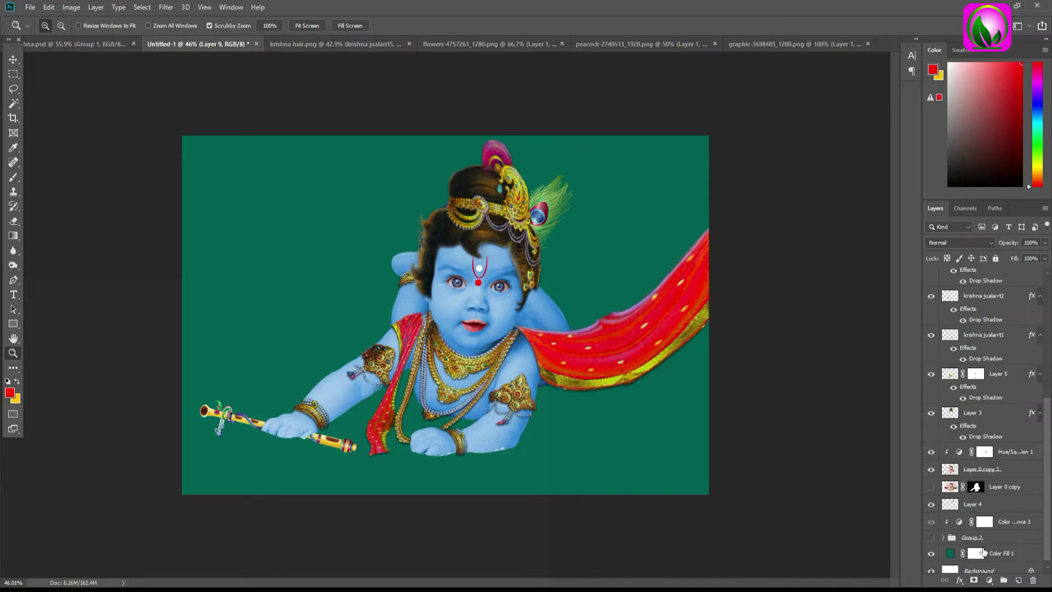
{"action": "left_click", "coordinate": [974, 504], "text": "shift"}
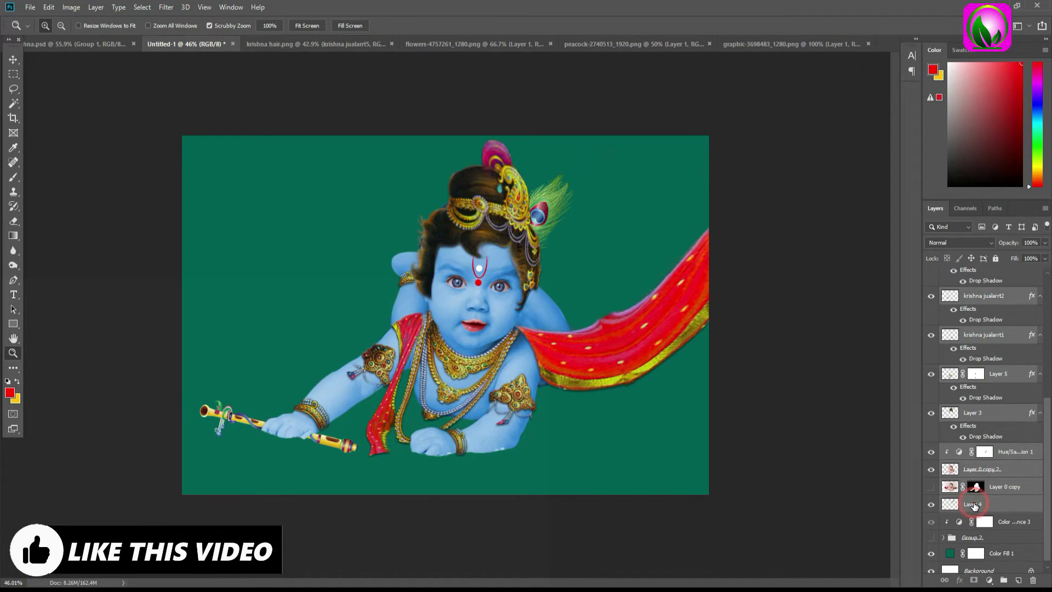
{"action": "key", "text": "ctrl+g"}
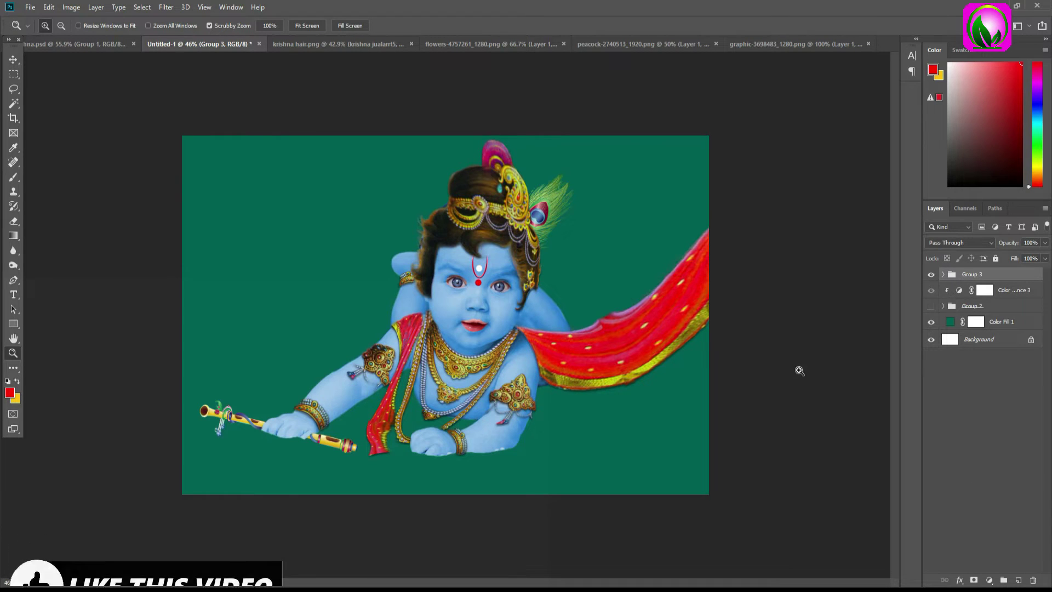
Add a Color Balance adjustment with midtones at +9 green and +24 blue
{"action": "left_click", "coordinate": [990, 580]}
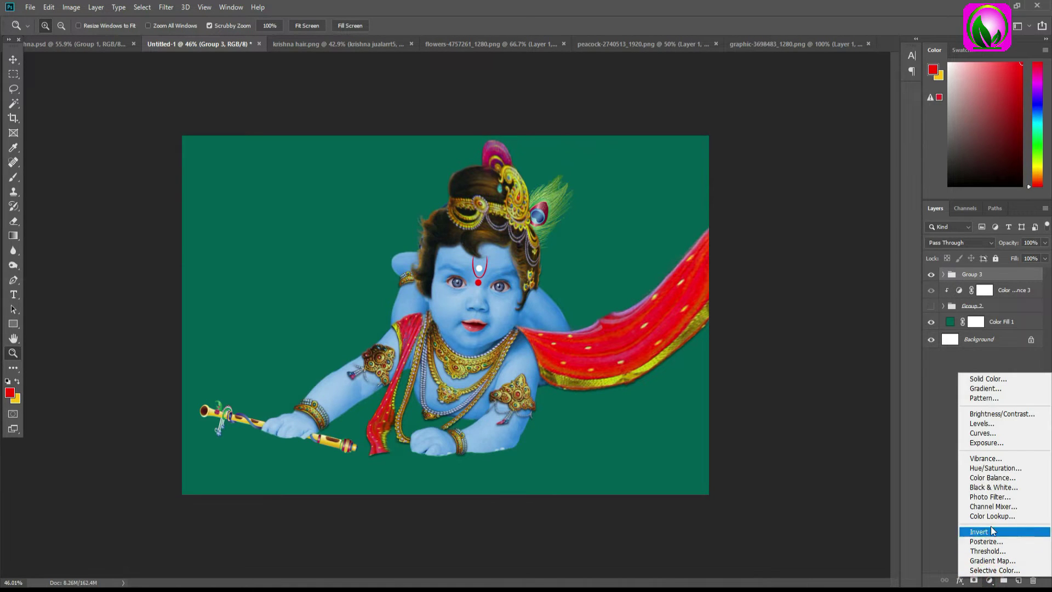
{"action": "left_click", "coordinate": [998, 478]}
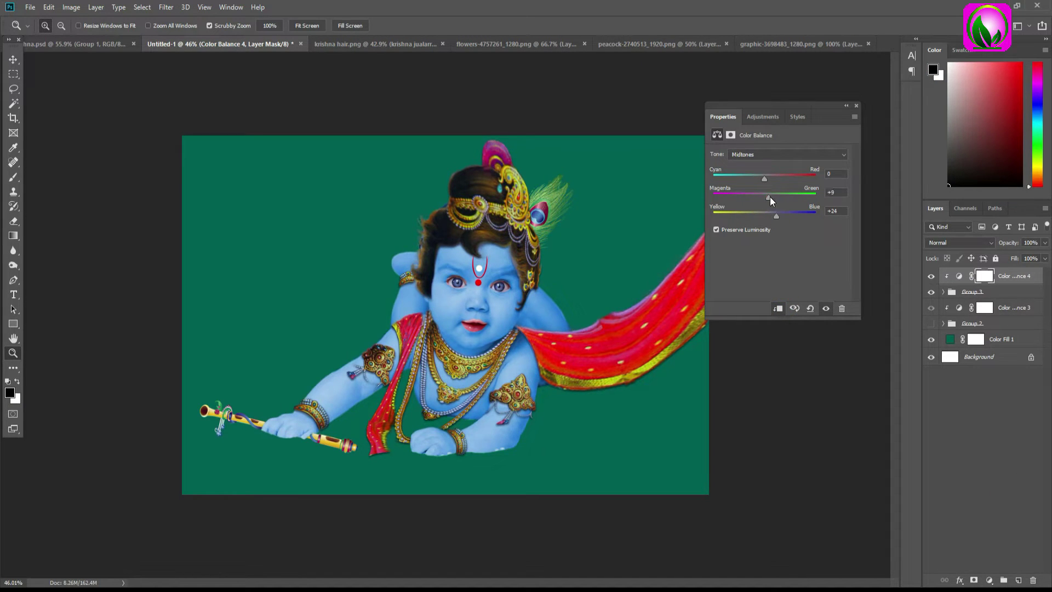
{"action": "left_click", "coordinate": [856, 105]}
Turn on the Group 2 night backdrop, expand it and inspect the water-drop layer
{"action": "left_click", "coordinate": [975, 325]}
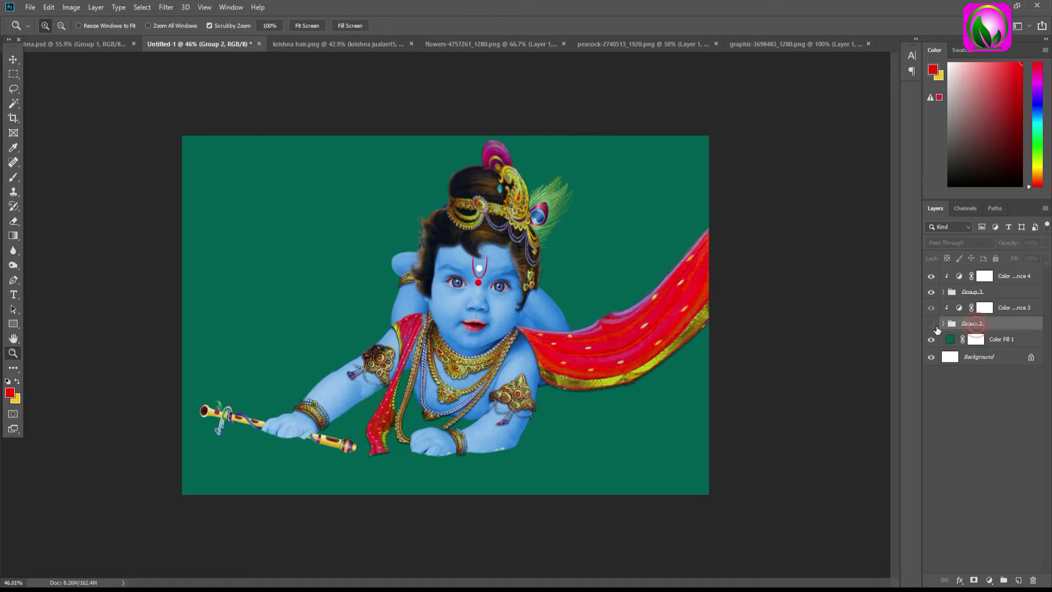
{"action": "left_click", "coordinate": [931, 324]}
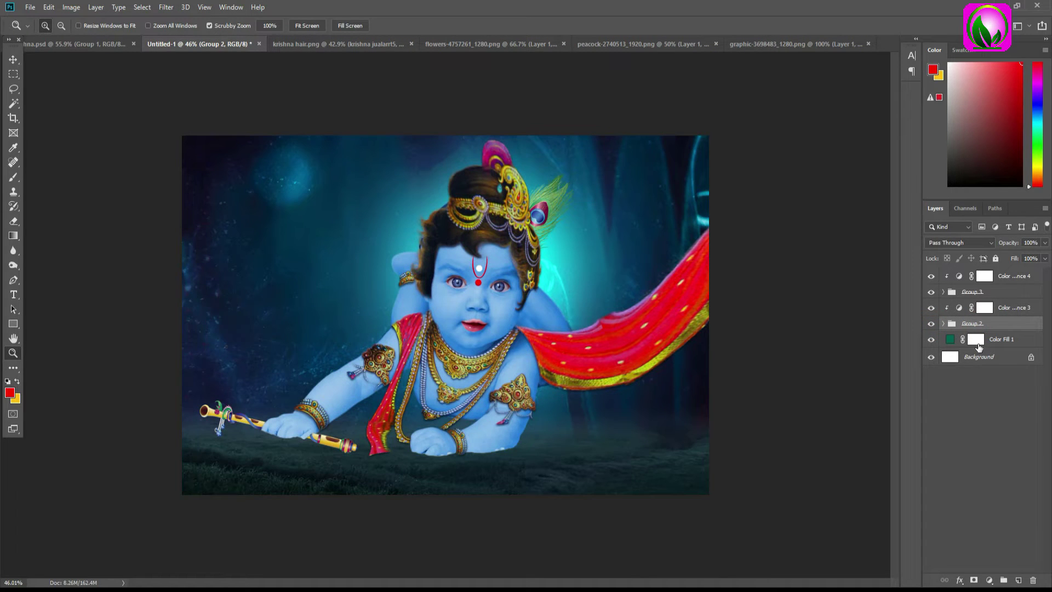
{"action": "left_click", "coordinate": [943, 325]}
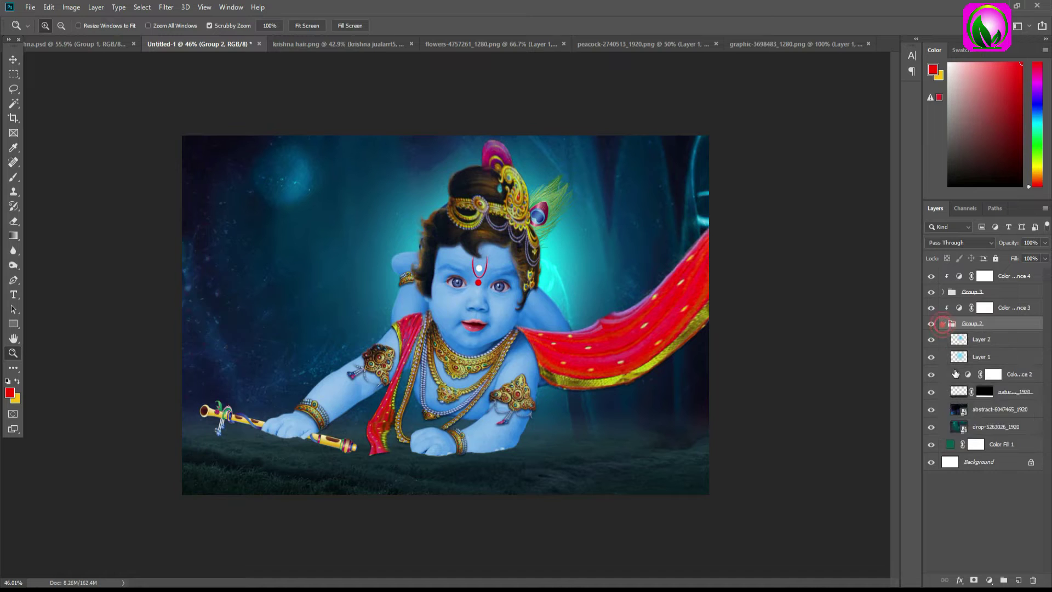
{"action": "left_click", "coordinate": [985, 427]}
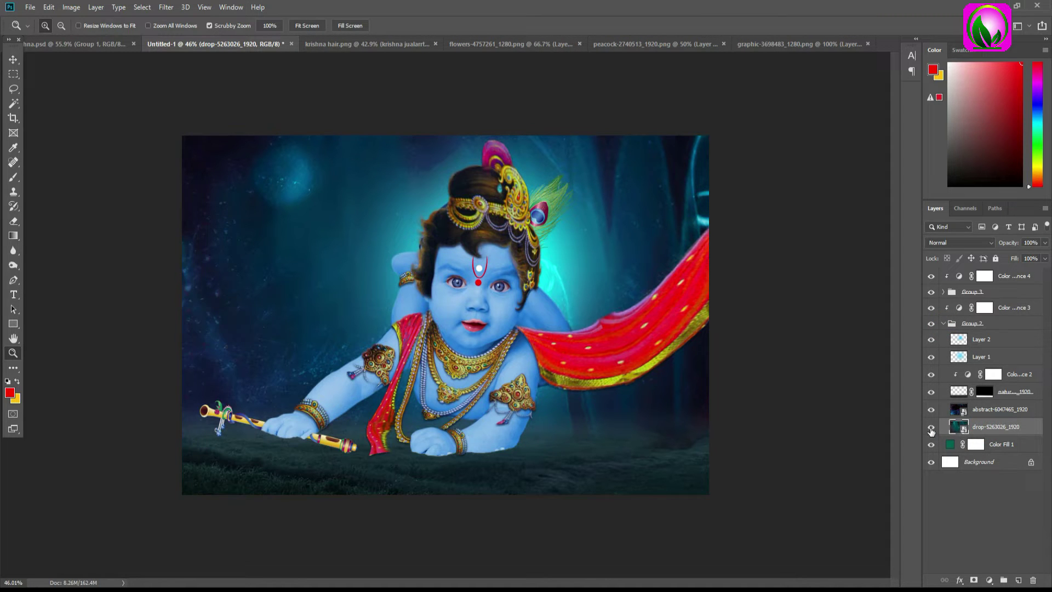
{"action": "left_click", "coordinate": [931, 428], "text": "alt"}
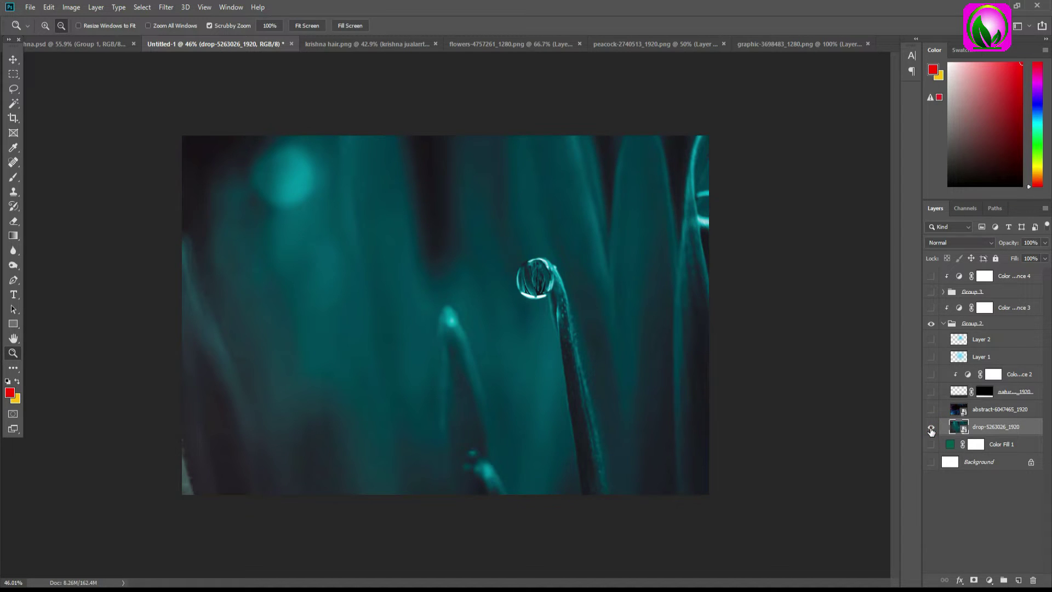
{"action": "left_click", "coordinate": [931, 428], "text": "alt"}
Inspect the abstract overlay and nature ground layers on their own
{"action": "left_click", "coordinate": [932, 410], "text": "alt"}
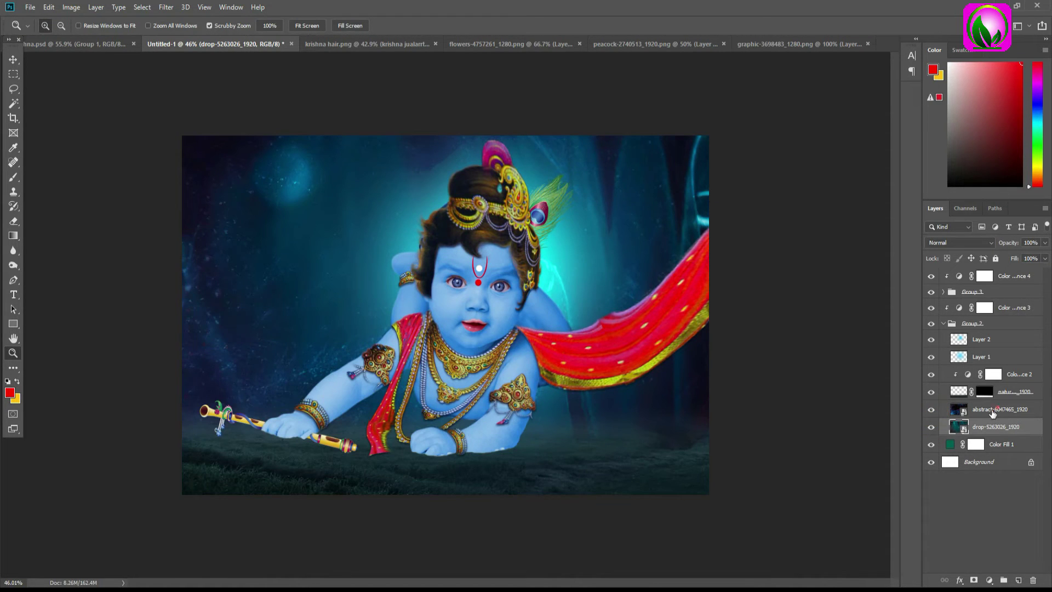
{"action": "left_click", "coordinate": [993, 412]}
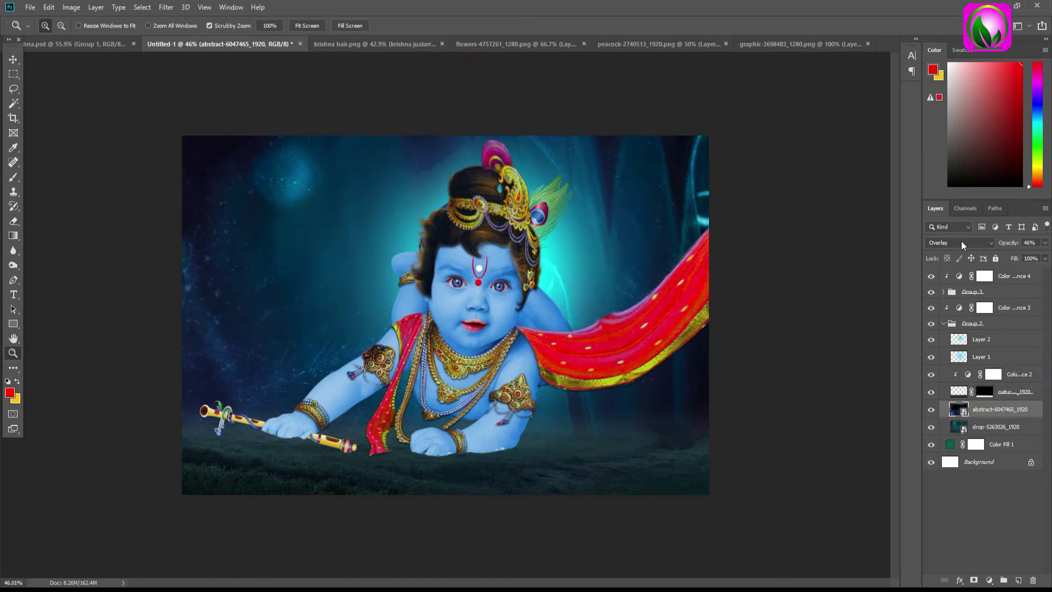
{"action": "left_click", "coordinate": [1011, 392]}
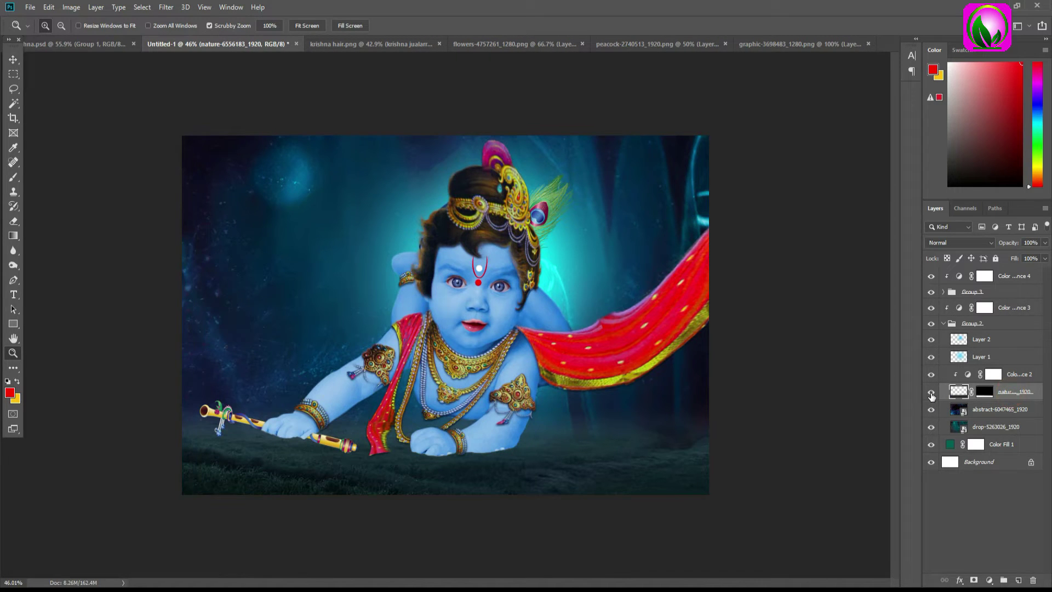
{"action": "left_click", "coordinate": [931, 392], "text": "alt"}
{"action": "left_click", "coordinate": [932, 394], "text": "alt"}
{"action": "left_click", "coordinate": [931, 393], "text": "alt"}
Inspect the blue glow layer alone, collapse Group 2 and zoom in on the baby
{"action": "left_click", "coordinate": [996, 356]}
{"action": "left_click", "coordinate": [932, 357], "text": "alt"}
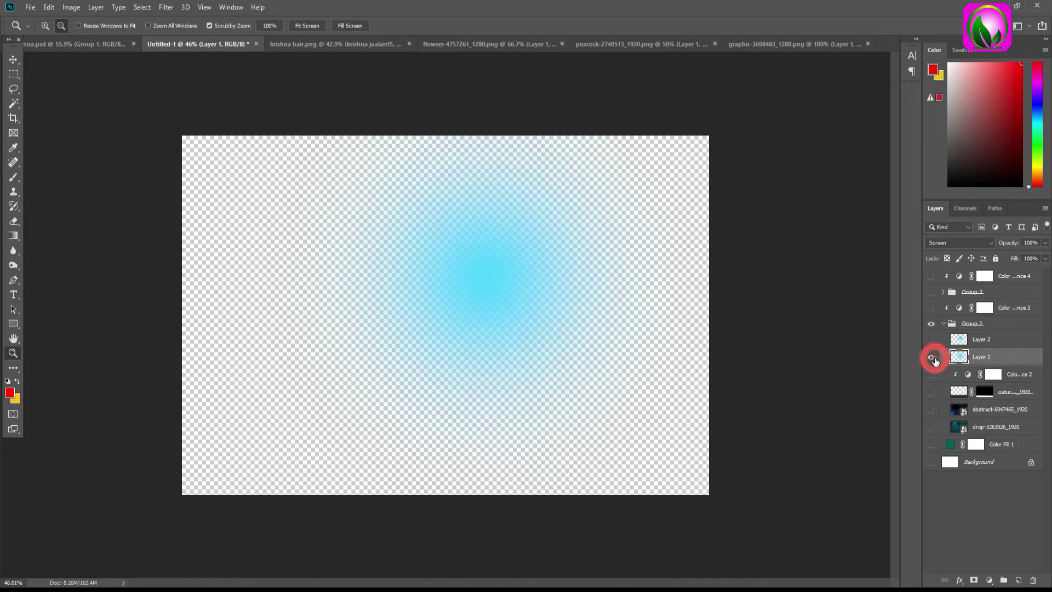
{"action": "left_click", "coordinate": [932, 340], "text": "alt"}
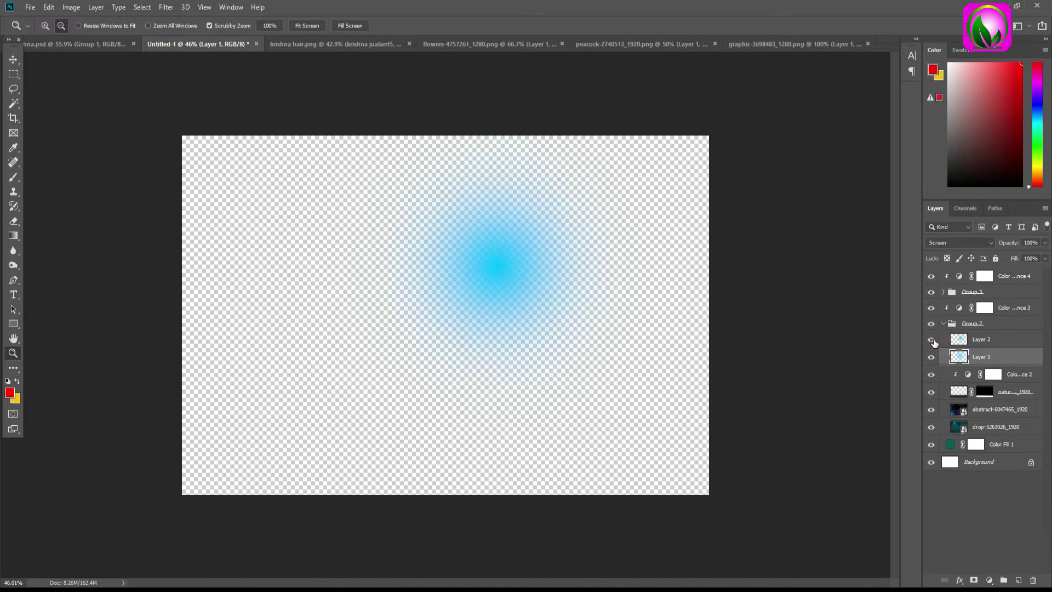
{"action": "left_click", "coordinate": [932, 340], "text": "alt"}
{"action": "left_click", "coordinate": [944, 324]}
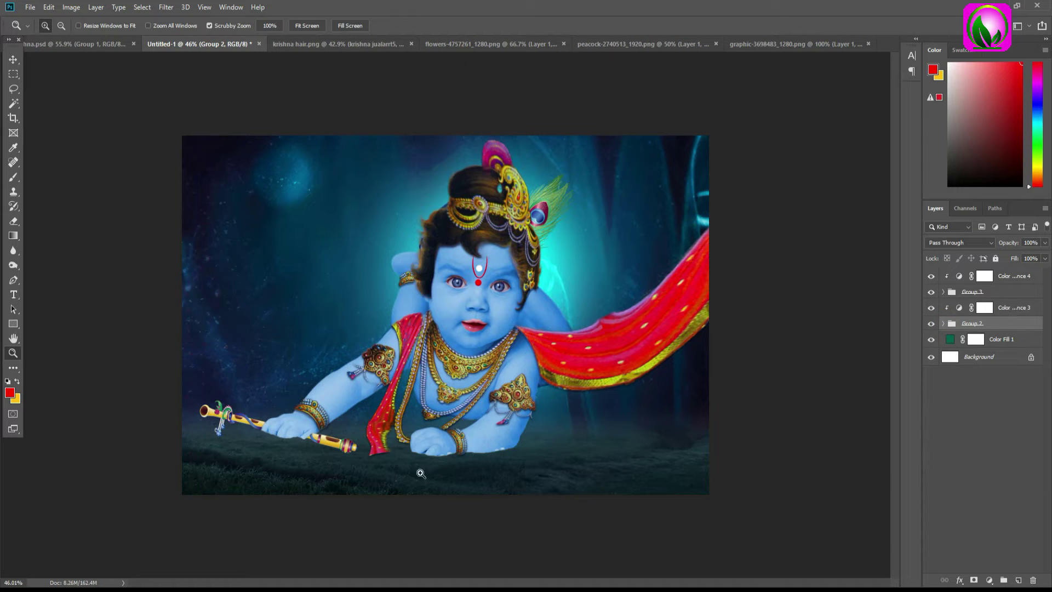
{"action": "mouse_move", "coordinate": [400, 458]}
{"action": "left_mouse_down"}
{"action": "mouse_move", "coordinate": [481, 523]}
{"action": "mouse_move", "coordinate": [812, 454]}
{"action": "left_mouse_up"}
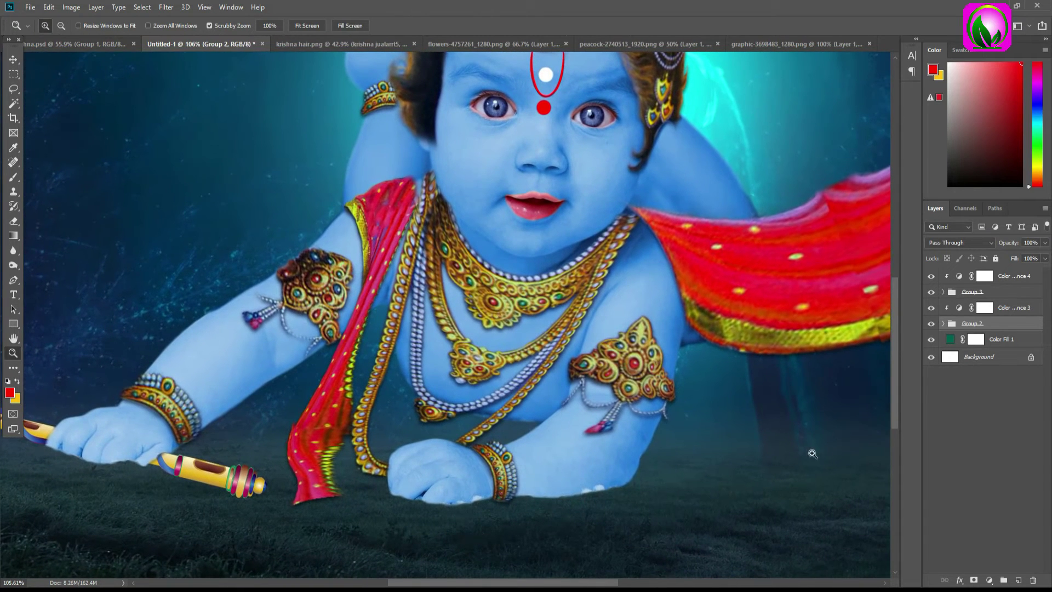
Paint a soft shadow on a new layer and set its opacity to 33%
{"action": "left_click", "coordinate": [1013, 309]}
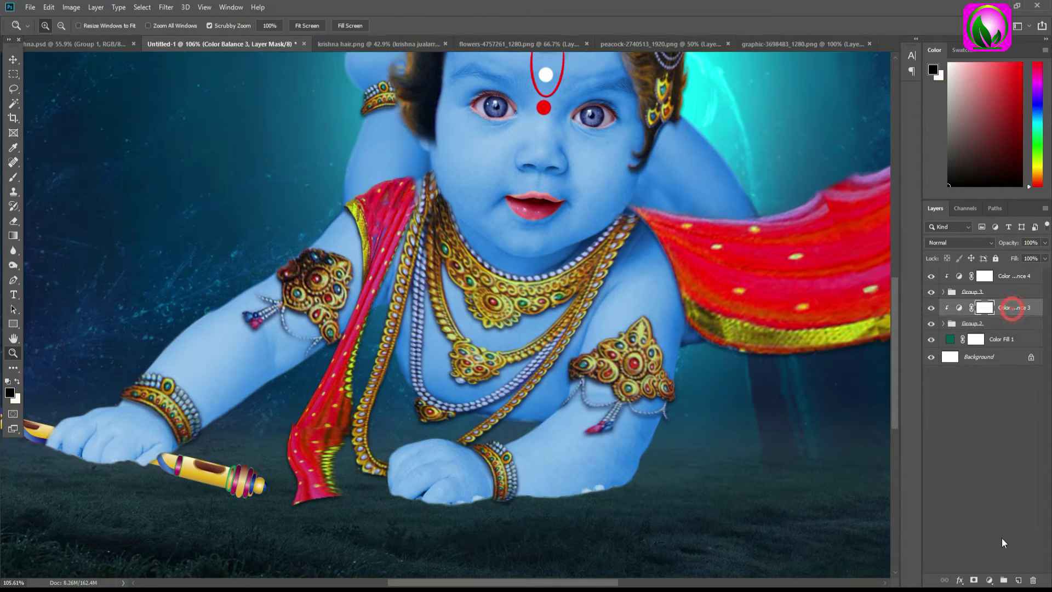
{"action": "left_click", "coordinate": [1017, 580]}
{"action": "left_click", "coordinate": [13, 176]}
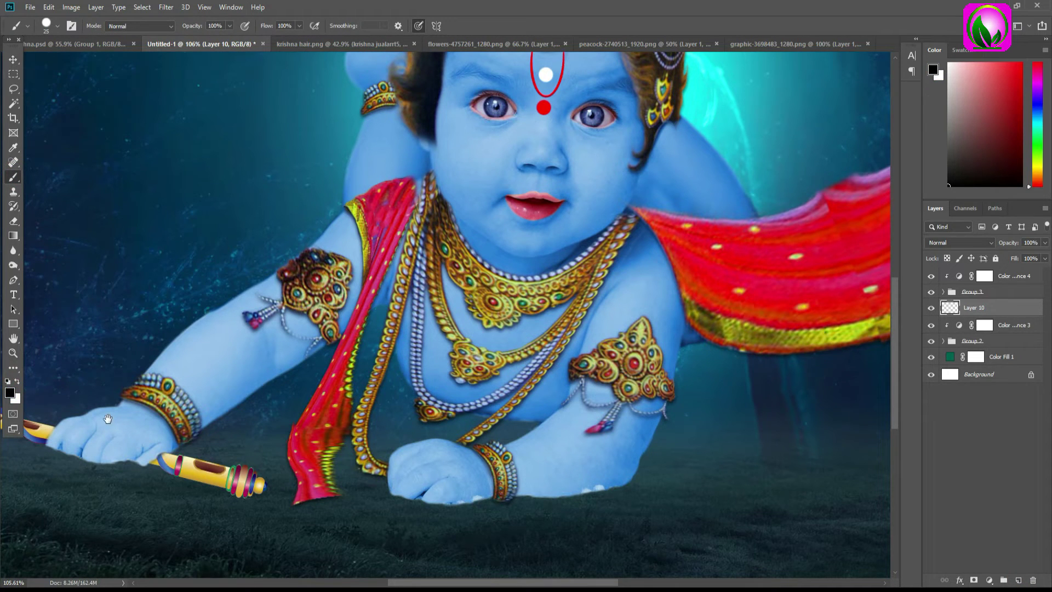
{"action": "left_click_drag", "start_coordinate": [108, 418], "coordinate": [215, 418]}
{"action": "left_click_drag", "start_coordinate": [1008, 243], "coordinate": [974, 245]}
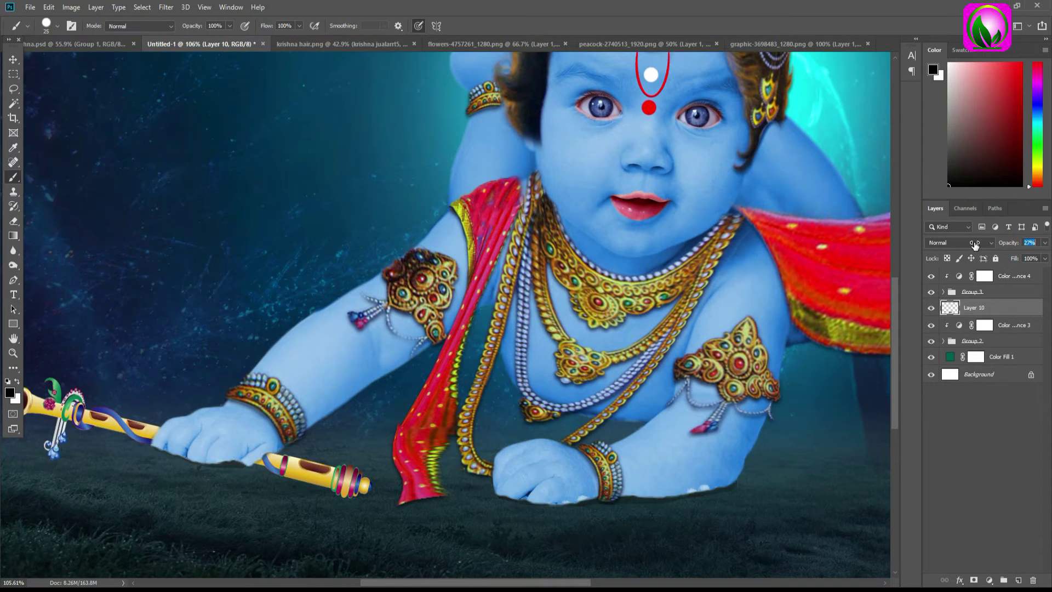
{"action": "key", "text": "z"}
{"action": "left_click_drag", "start_coordinate": [548, 368], "coordinate": [477, 368]}
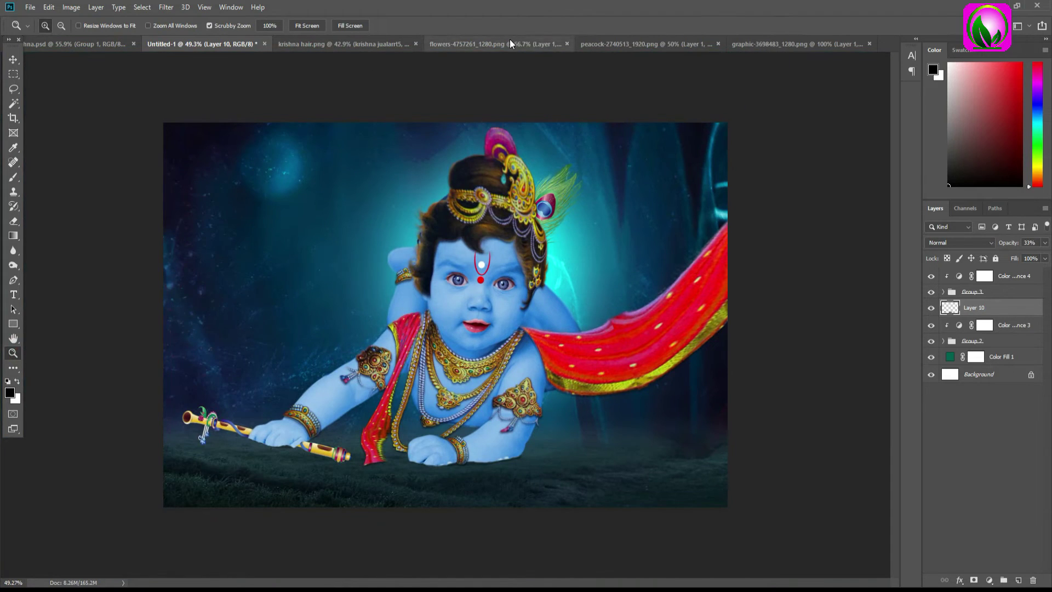
Bring the purple flowers into the composition, scaled down near the flute
{"action": "left_click", "coordinate": [510, 44]}
{"action": "left_click", "coordinate": [337, 43]}
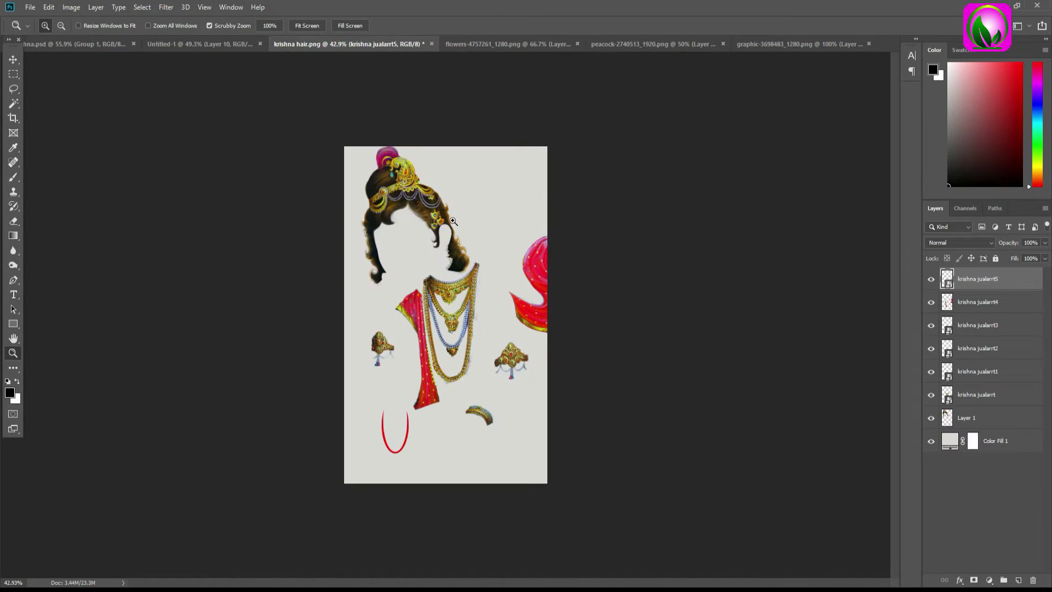
{"action": "left_click", "coordinate": [648, 43]}
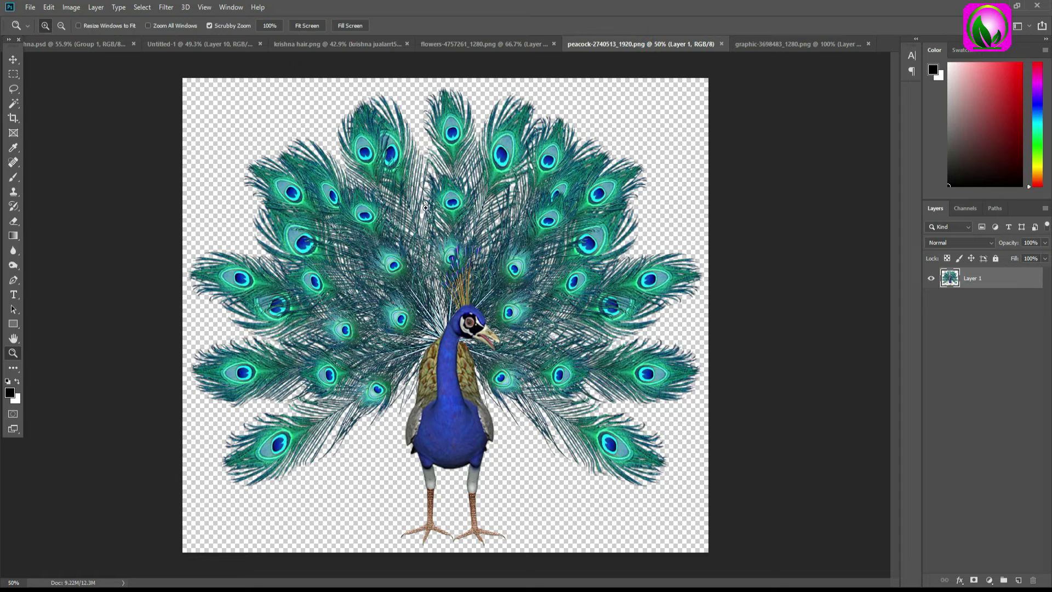
{"action": "left_click", "coordinate": [337, 42]}
{"action": "left_click", "coordinate": [478, 43]}
{"action": "key", "text": "v"}
{"action": "key", "text": "ctrl+t"}
{"action": "mouse_move", "coordinate": [494, 128]}
{"action": "left_mouse_down"}
{"action": "mouse_move", "coordinate": [335, 400]}
{"action": "mouse_move", "coordinate": [262, 443]}
{"action": "mouse_move", "coordinate": [311, 451]}
{"action": "mouse_move", "coordinate": [284, 477]}
{"action": "left_mouse_up"}
{"action": "key", "text": "Return"}
Duplicate the flowers and add a new layer for their shadow
{"action": "key", "text": "ctrl+shift+alt+n"}
{"action": "key", "text": "b"}
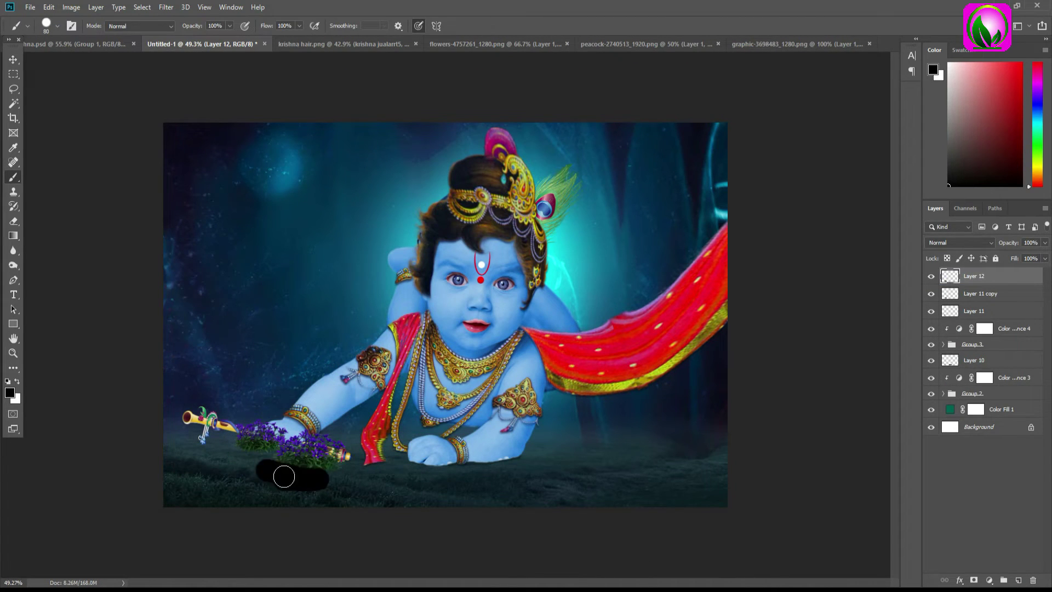
{"action": "left_click", "coordinate": [342, 44]}
{"action": "key", "text": "l"}
{"action": "left_click", "coordinate": [476, 44]}
Lasso the red plant from the flowers image and paste it at the bottom centre
{"action": "left_click_drag", "start_coordinate": [567, 452], "coordinate": [565, 449]}
{"action": "key", "text": "ctrl+c"}
{"action": "key", "text": "ctrl+v"}
{"action": "key", "text": "ctrl+t"}
{"action": "left_click_drag", "start_coordinate": [482, 482], "coordinate": [491, 477]}
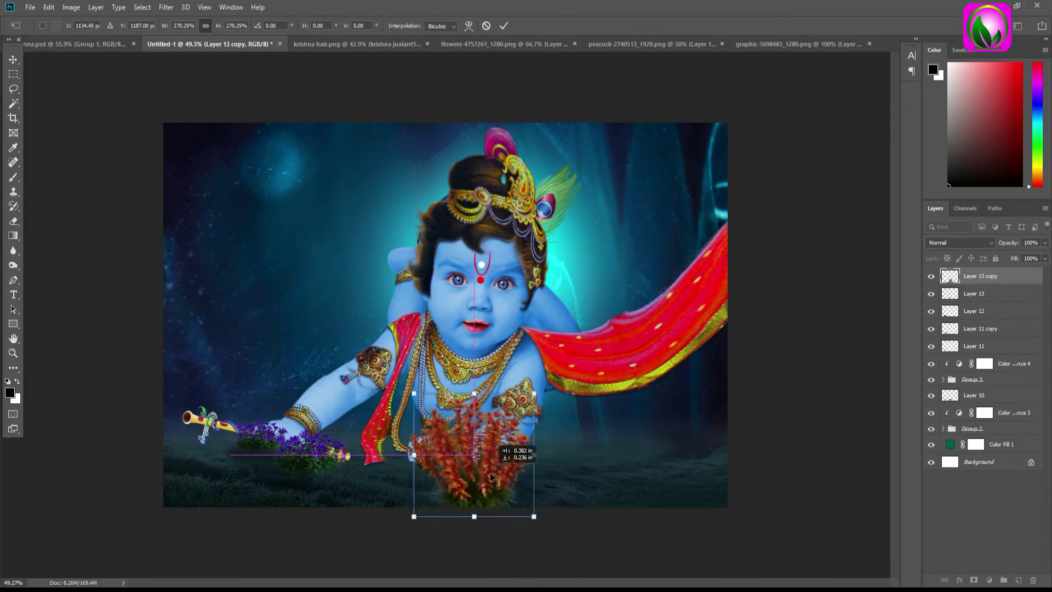
{"action": "key", "text": "Return"}
{"action": "left_click", "coordinate": [652, 44]}
Paste the peacock feathers, scale and rotate them, and soften them with Gaussian Blur
{"action": "key", "text": "ctrl+c"}
{"action": "left_click", "coordinate": [208, 44]}
{"action": "key", "text": "ctrl+v"}
{"action": "key", "text": "ctrl+t"}
{"action": "left_click", "coordinate": [504, 26]}
{"action": "left_click", "coordinate": [166, 7]}
{"action": "left_click", "coordinate": [329, 167]}
Duplicate the blurred peacock into the lower corners and blur the copies too
{"action": "key", "text": "Return"}
{"action": "key", "text": "ctrl+alt+t"}
{"action": "mouse_move", "coordinate": [767, 299]}
{"action": "left_mouse_down"}
{"action": "mouse_move", "coordinate": [517, 489]}
{"action": "mouse_move", "coordinate": [767, 367]}
{"action": "left_mouse_up"}
{"action": "key", "text": "Return"}
{"action": "key", "text": "ctrl+alt+t"}
{"action": "left_click", "coordinate": [503, 26]}
{"action": "left_click", "coordinate": [166, 7]}
{"action": "left_click", "coordinate": [329, 167]}
Place the moon top-left, mask its edges and fade it to 53% opacity
{"action": "left_click", "coordinate": [835, 145]}
{"action": "left_click", "coordinate": [397, 26]}
{"action": "key", "text": "5"}
{"action": "key", "text": "3"}
{"action": "left_click_drag", "start_coordinate": [249, 204], "coordinate": [230, 181]}
{"action": "key", "text": "ctrl+minus"}
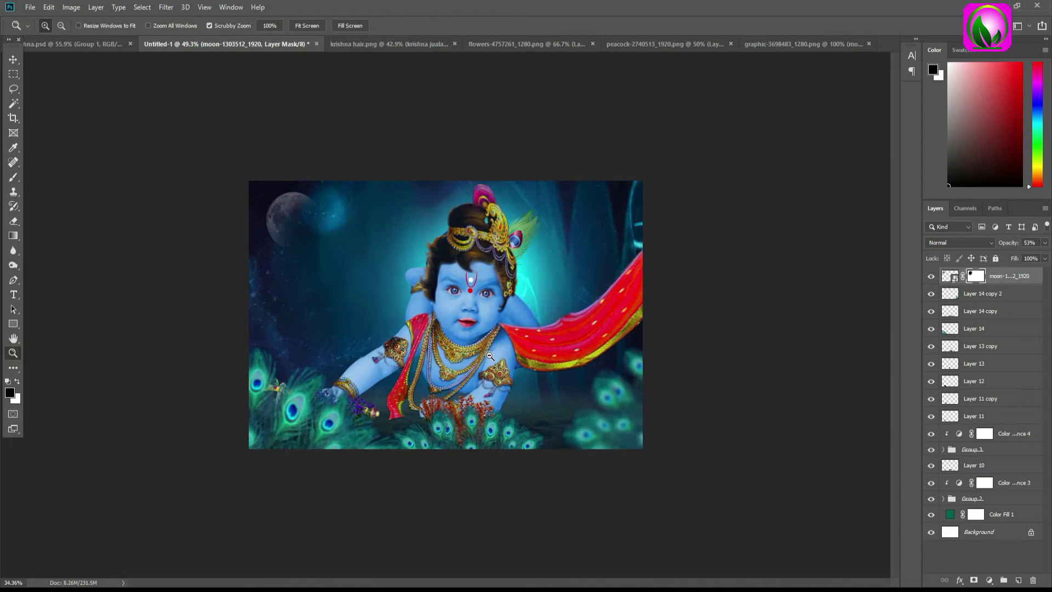
{"action": "left_click_drag", "start_coordinate": [490, 356], "coordinate": [198, 157]}
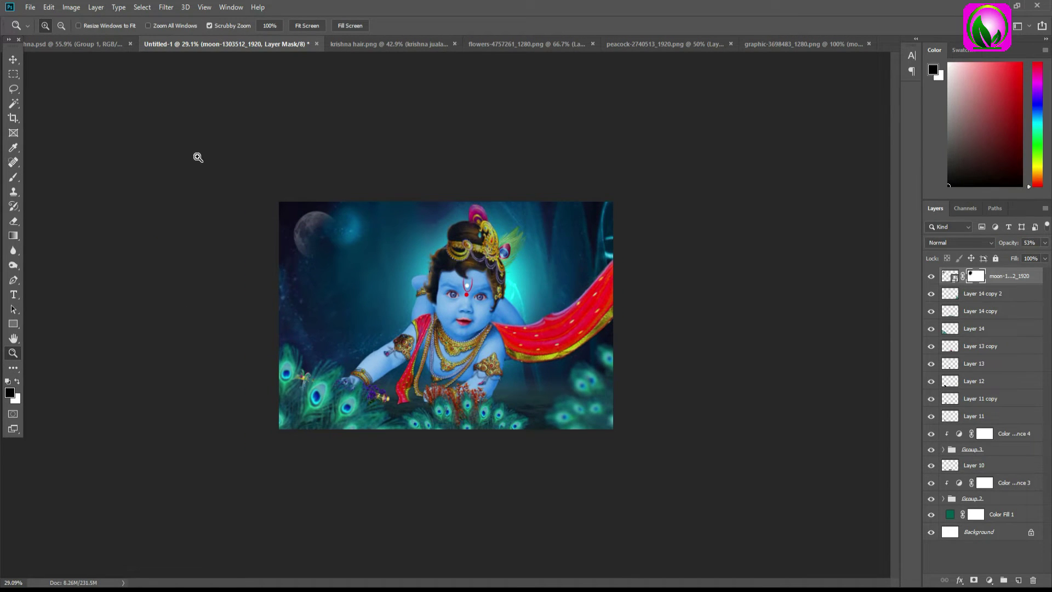
{"action": "left_click_drag", "start_coordinate": [515, 358], "coordinate": [529, 387]}
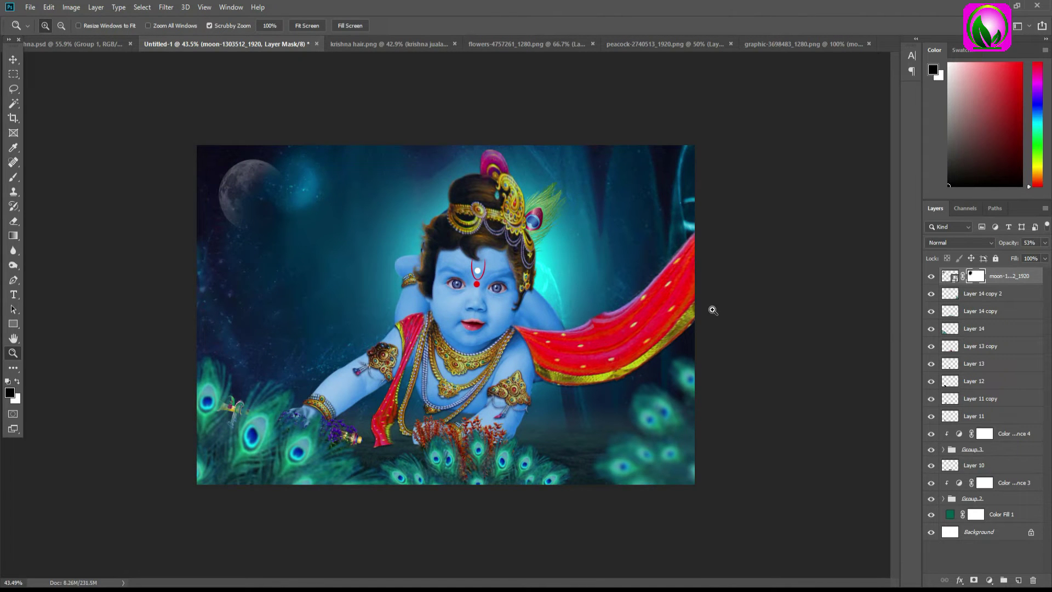
Stamp the visible composite onto a new top Layer 15 and choose Camera Raw Filter
{"action": "left_click", "coordinate": [1020, 580]}
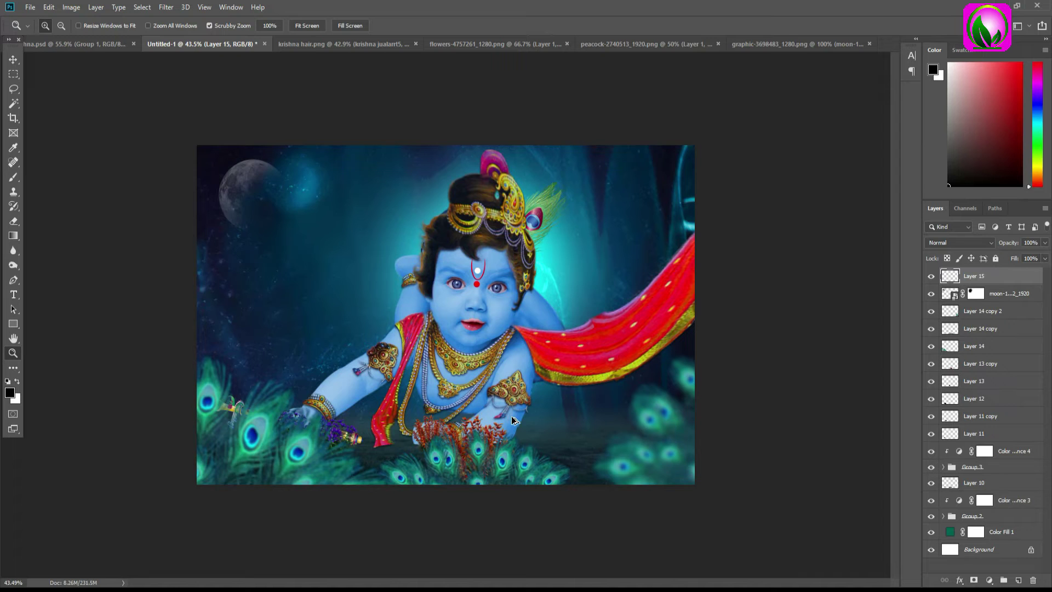
{"action": "key", "text": "ctrl+shift+alt+e"}
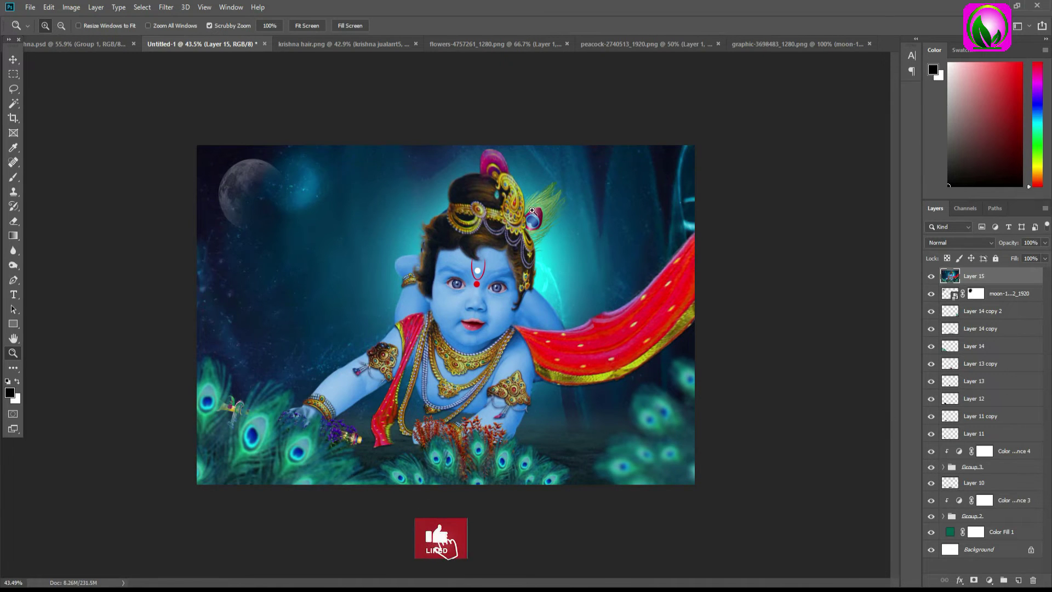
{"action": "left_click", "coordinate": [166, 8]}
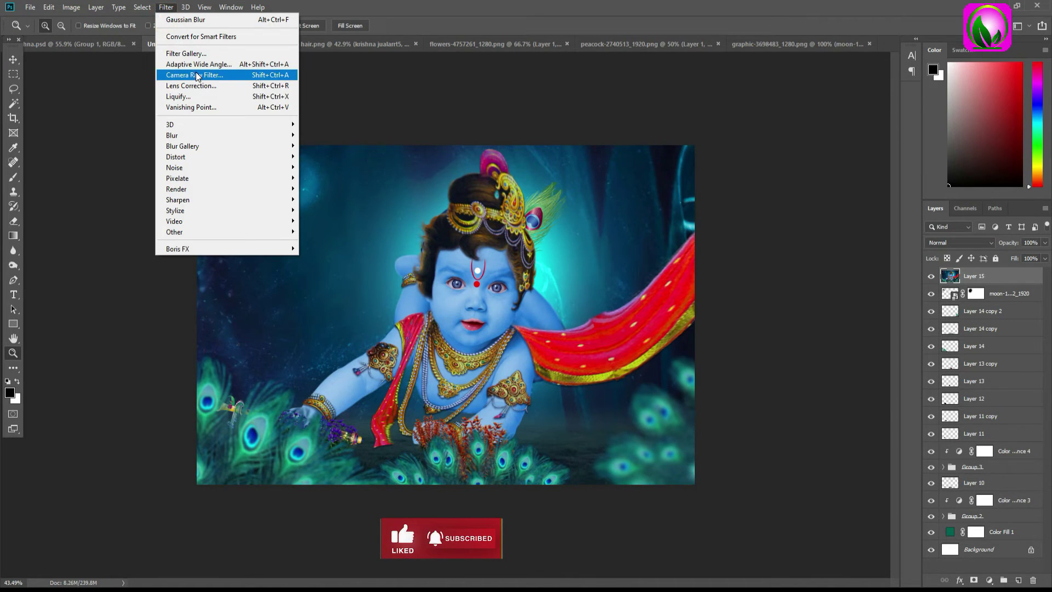
{"action": "left_click", "coordinate": [175, 73]}
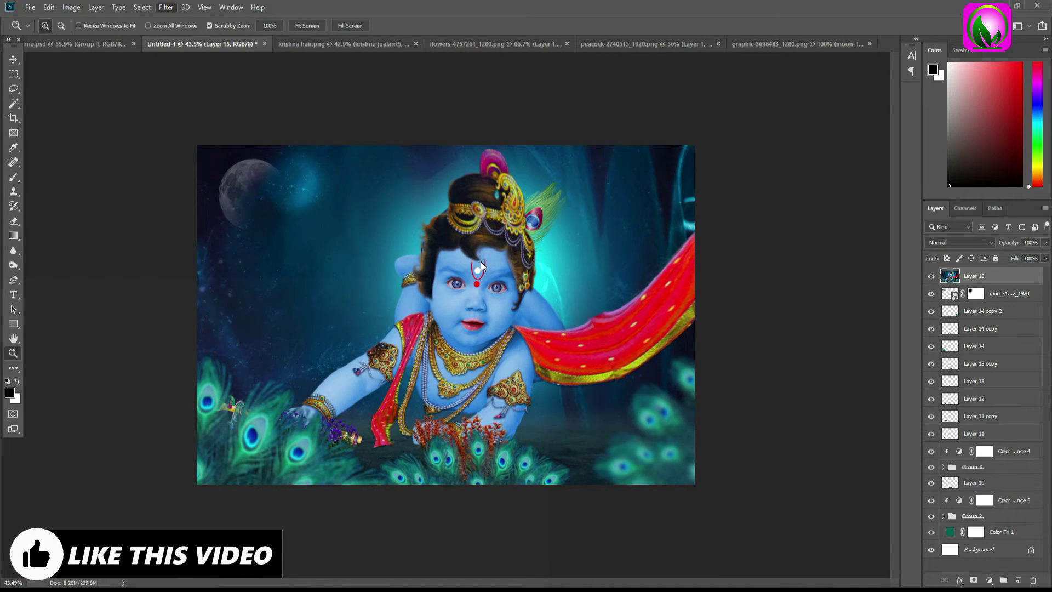
In Camera Raw, raise contrast, deepen blacks, add clarity and dehaze, and lower saturation to -22
{"action": "key", "text": "ctrl+shift+a"}
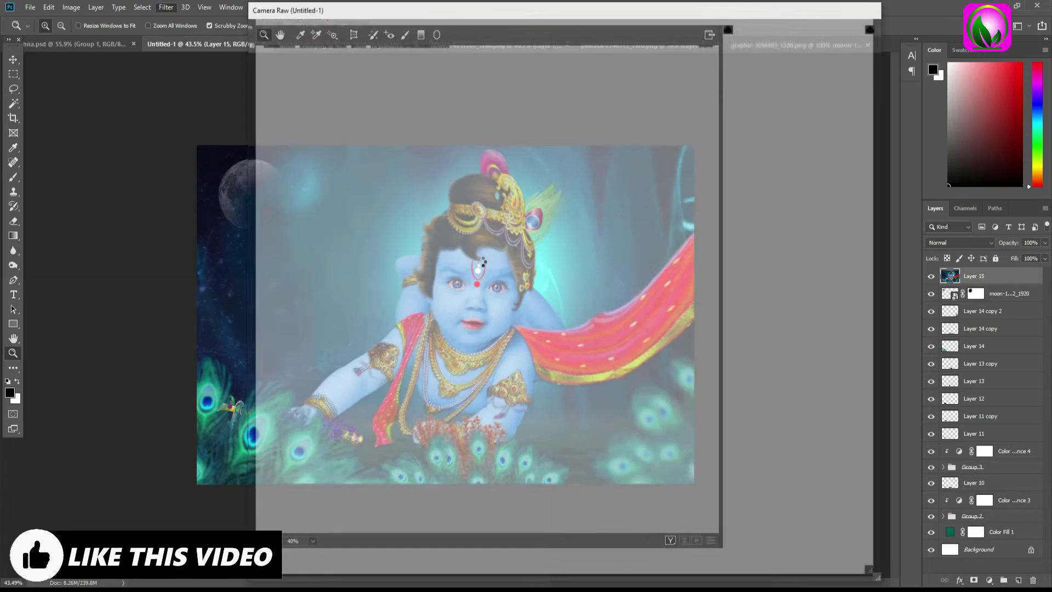
{"action": "mouse_move", "coordinate": [802, 294]}
{"action": "left_mouse_down"}
{"action": "mouse_move", "coordinate": [808, 288]}
{"action": "mouse_move", "coordinate": [812, 306]}
{"action": "mouse_move", "coordinate": [802, 341]}
{"action": "left_mouse_up"}
{"action": "mouse_move", "coordinate": [800, 359]}
{"action": "left_mouse_down"}
{"action": "mouse_move", "coordinate": [784, 358]}
{"action": "mouse_move", "coordinate": [810, 385]}
{"action": "mouse_move", "coordinate": [807, 404]}
{"action": "left_mouse_up"}
{"action": "mouse_move", "coordinate": [800, 422]}
{"action": "left_mouse_down"}
{"action": "mouse_move", "coordinate": [811, 422]}
{"action": "mouse_move", "coordinate": [787, 442]}
{"action": "left_mouse_up"}
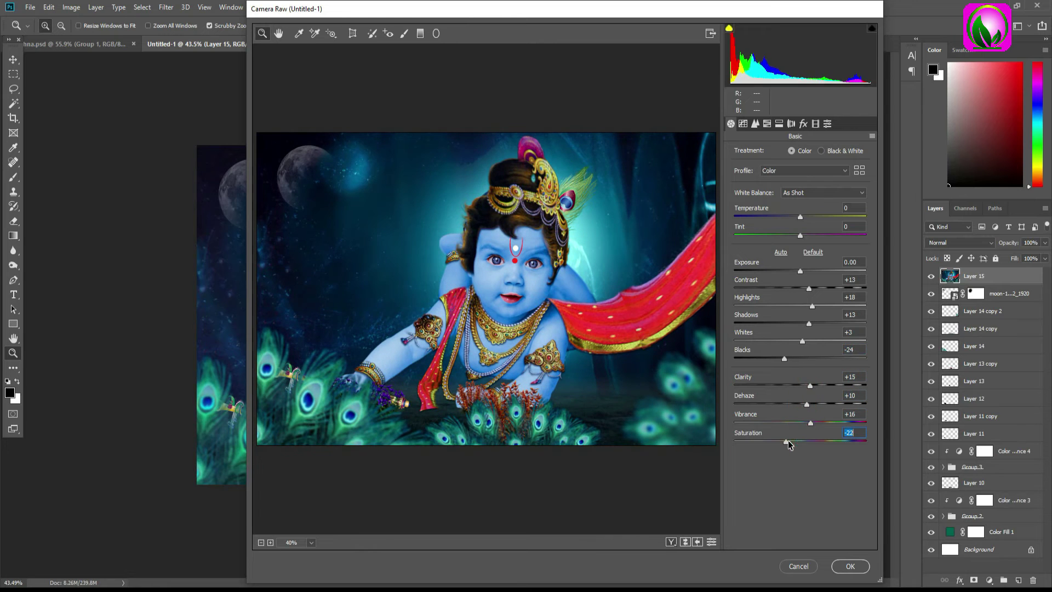
Shift reds' hue to -16, boost blue saturation +10, brighten reds, then apply and hide the grade
{"action": "left_click", "coordinate": [767, 123]}
{"action": "left_click_drag", "start_coordinate": [800, 194], "coordinate": [789, 194]}
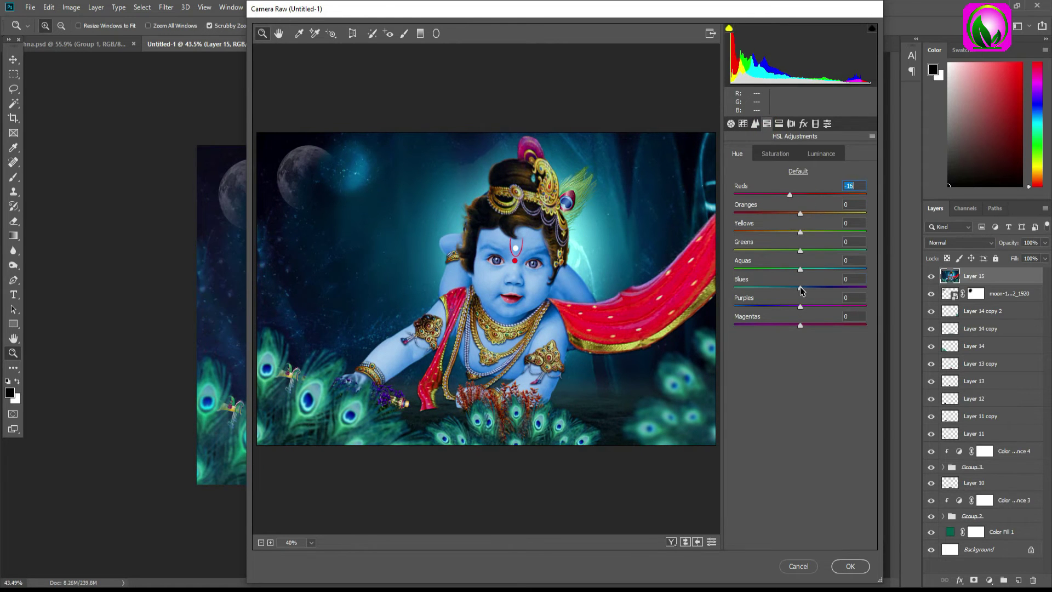
{"action": "left_click", "coordinate": [775, 154]}
{"action": "left_click_drag", "start_coordinate": [800, 287], "coordinate": [807, 269]}
{"action": "left_click", "coordinate": [821, 153]}
{"action": "left_click_drag", "start_coordinate": [800, 213], "coordinate": [809, 195]}
{"action": "left_click_drag", "start_coordinate": [800, 306], "coordinate": [805, 306]}
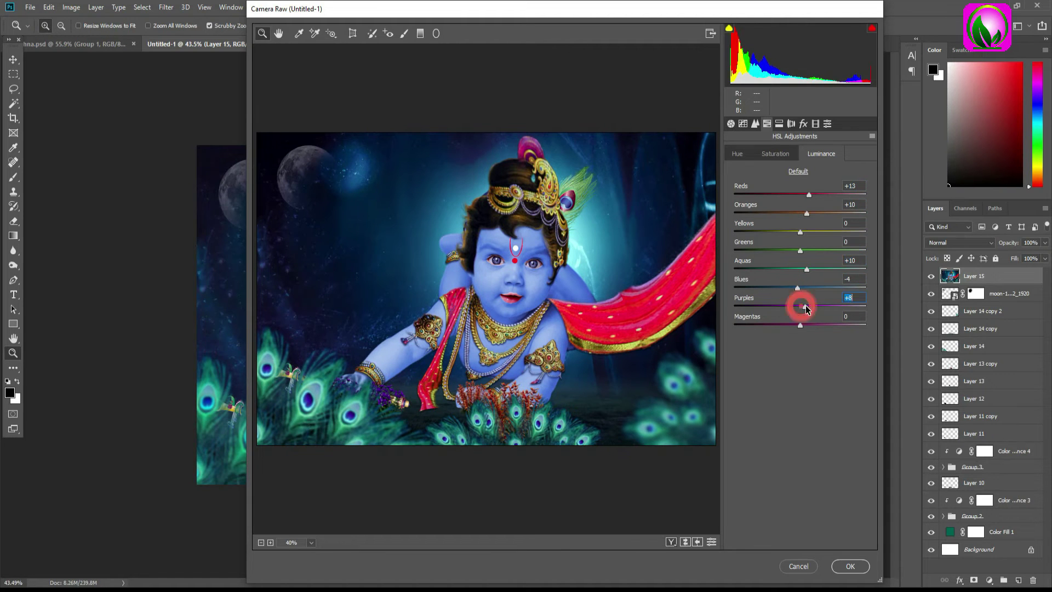
{"action": "key", "text": "Return"}
{"action": "left_click", "coordinate": [932, 276]}
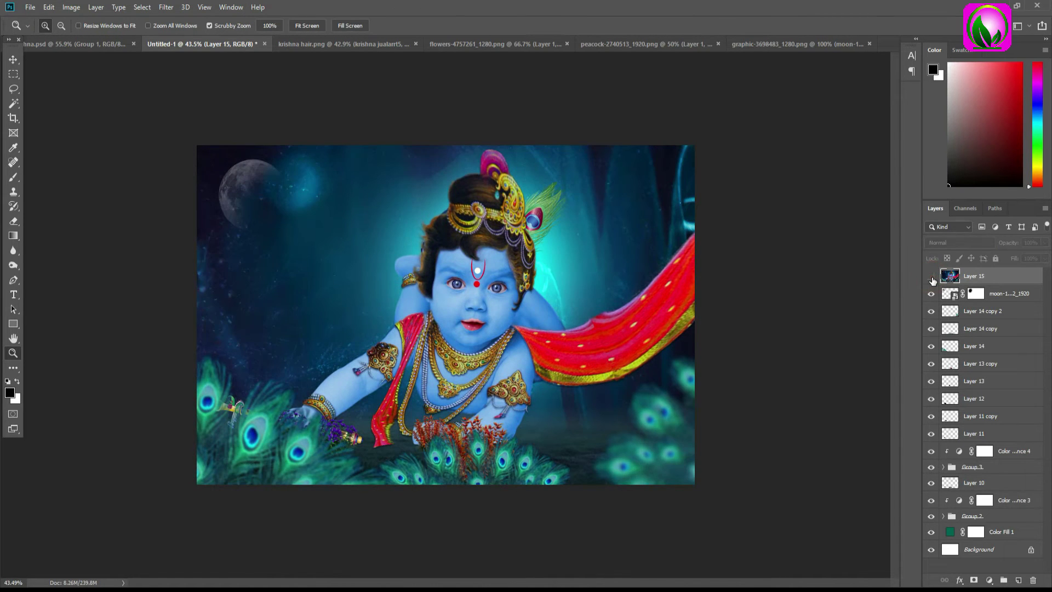
Toggle Layer 15's colour grade to compare, leave it on, and zoom in on the baby's face
{"action": "left_click", "coordinate": [932, 277]}
{"action": "left_click", "coordinate": [932, 278]}
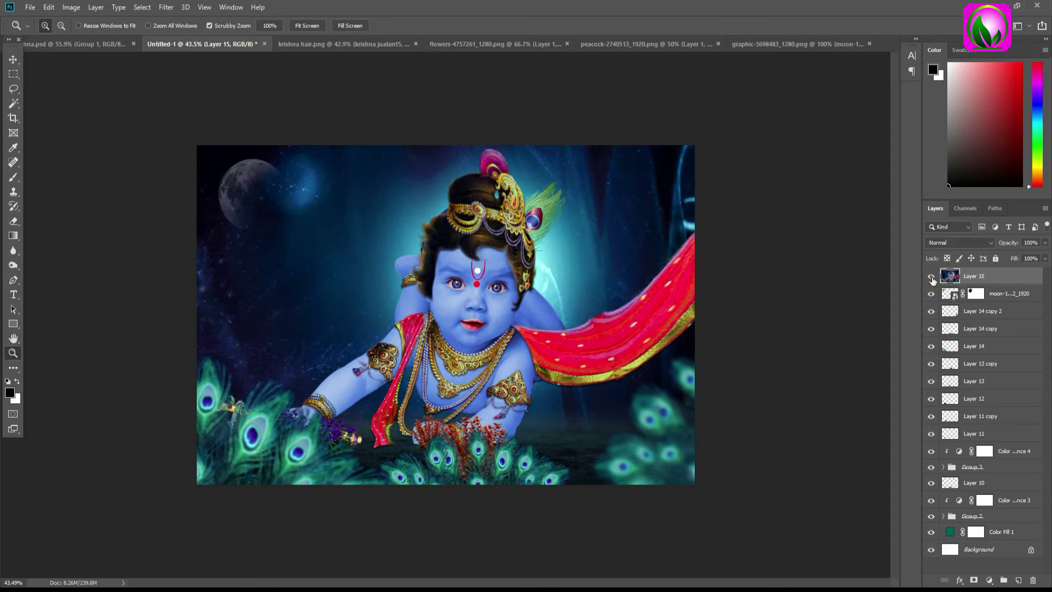
{"action": "left_click", "coordinate": [931, 277]}
{"action": "mouse_move", "coordinate": [446, 315]}
{"action": "left_mouse_down"}
{"action": "mouse_move", "coordinate": [503, 323]}
{"action": "mouse_move", "coordinate": [547, 308]}
{"action": "left_mouse_up"}
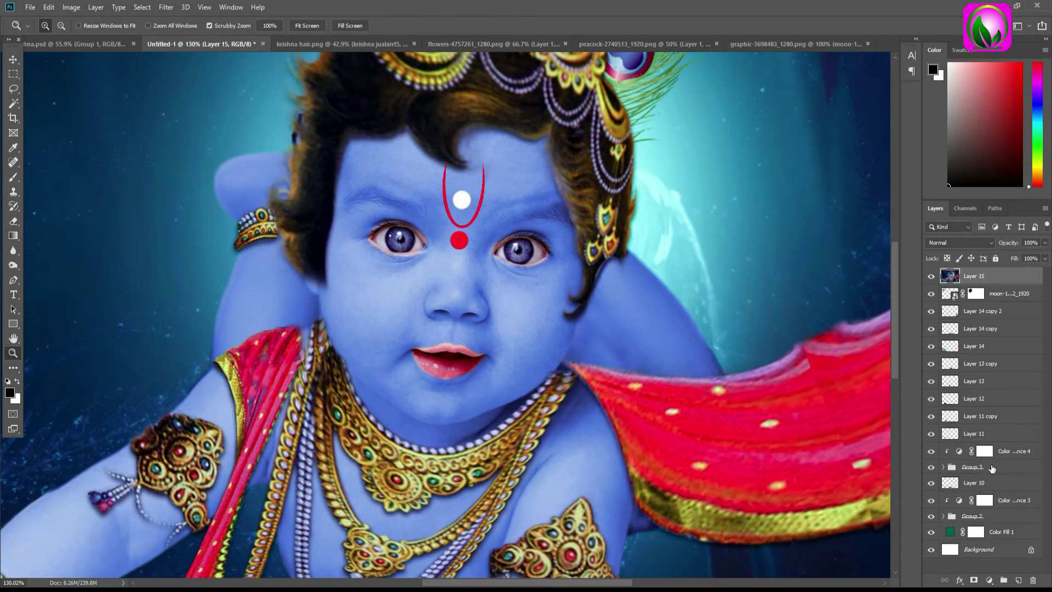
Add a new Layer 16 and set the foreground colour to pink ff0060
{"action": "left_click", "coordinate": [1018, 580]}
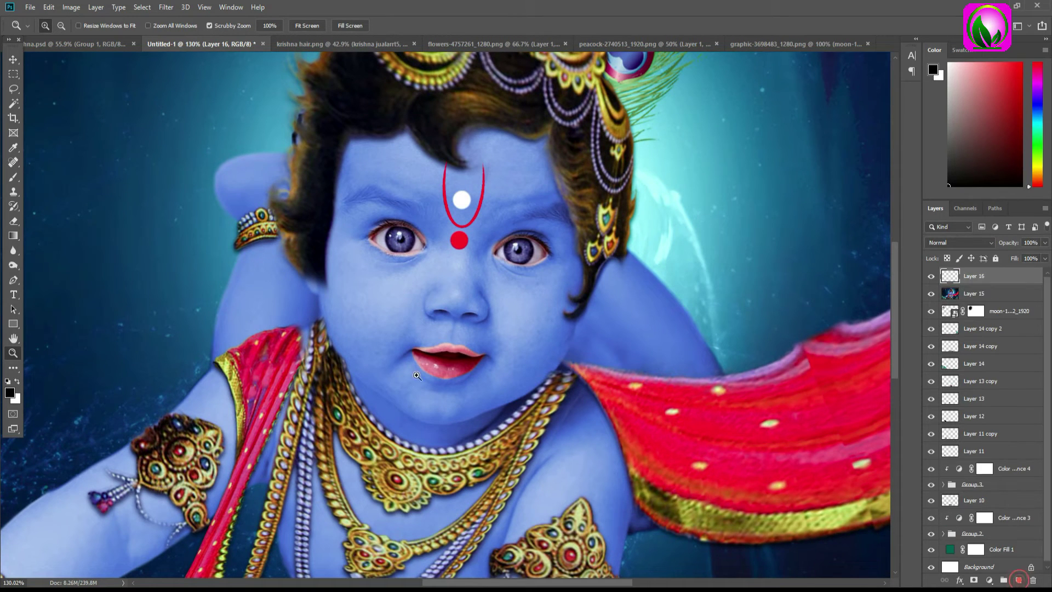
{"action": "left_click", "coordinate": [9, 392]}
{"action": "left_click_drag", "start_coordinate": [914, 148], "coordinate": [914, 128]}
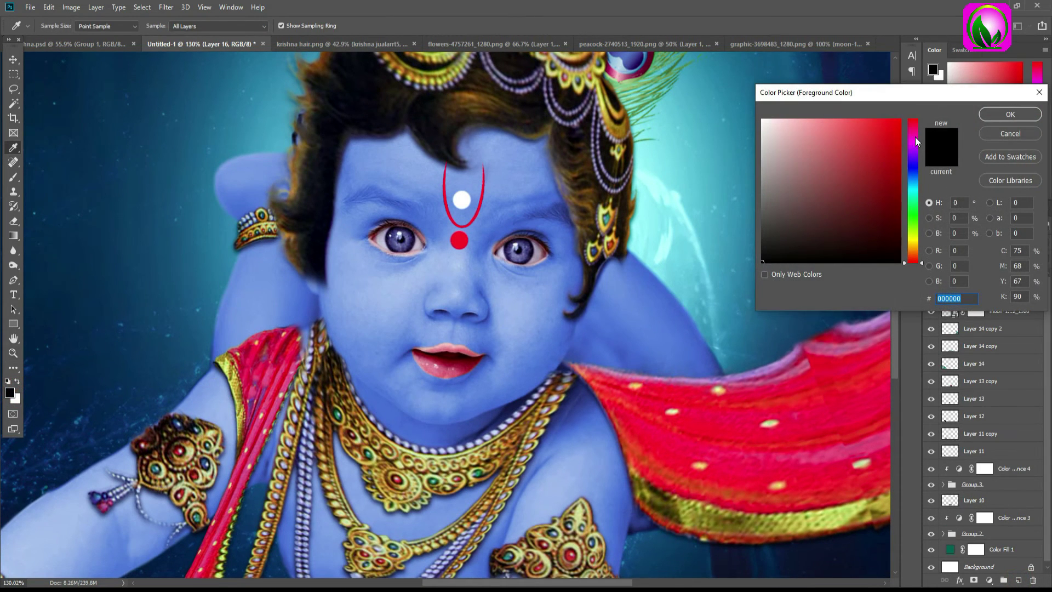
{"action": "left_click", "coordinate": [899, 120]}
{"action": "left_click", "coordinate": [996, 123]}
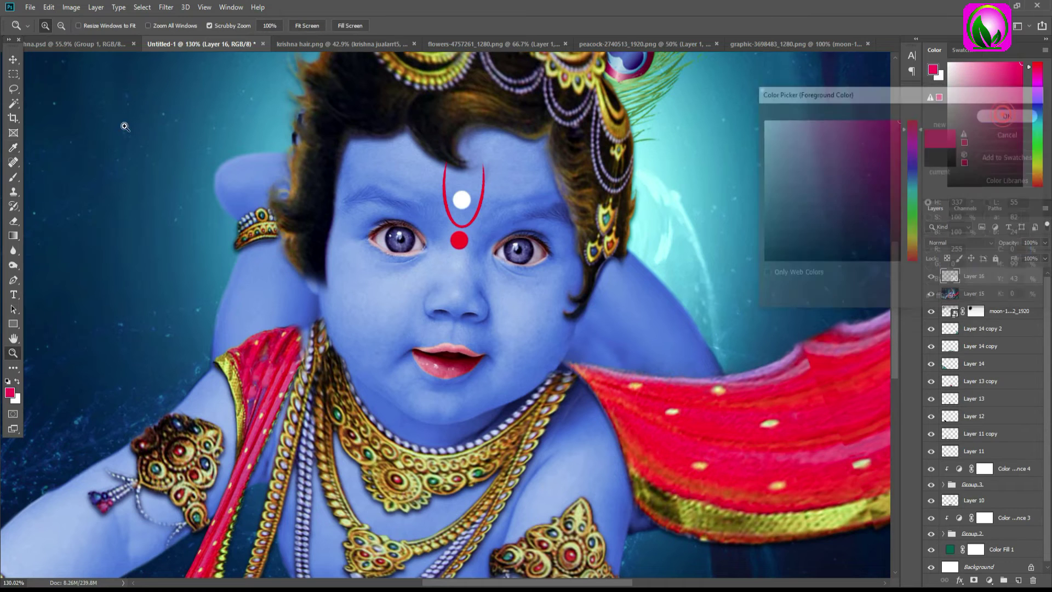
Paint pink blush on both cheeks with a cheek-sized soft brush
{"action": "left_click", "coordinate": [14, 177]}
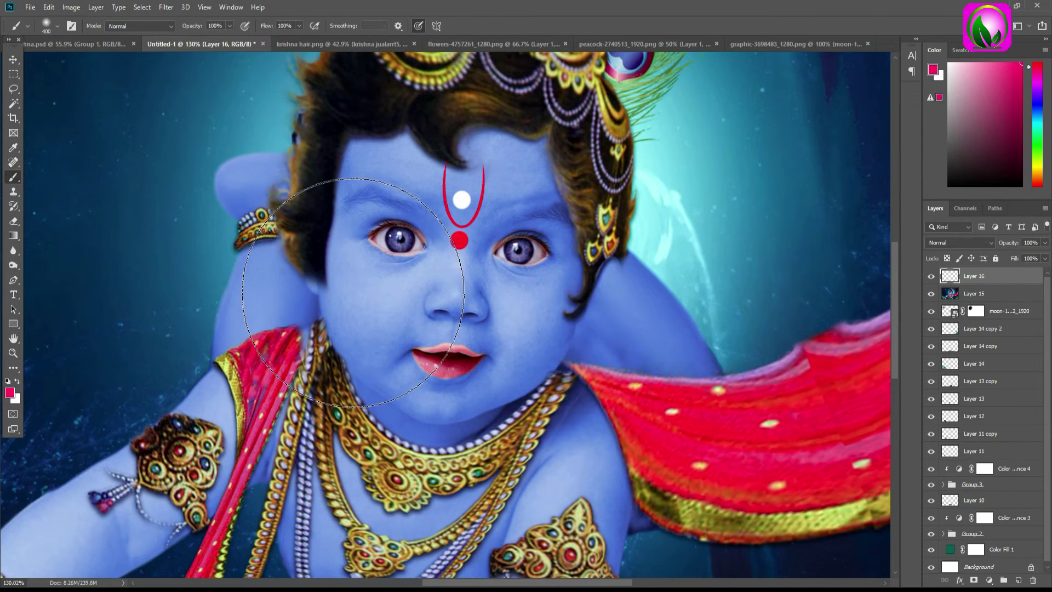
{"action": "key", "text": "bracketleft"}
{"action": "key", "text": "bracketleft"}
{"action": "key", "text": "bracketleft"}
{"action": "key", "text": "bracketright"}
{"action": "left_click", "coordinate": [370, 298]}
{"action": "left_click", "coordinate": [529, 312]}
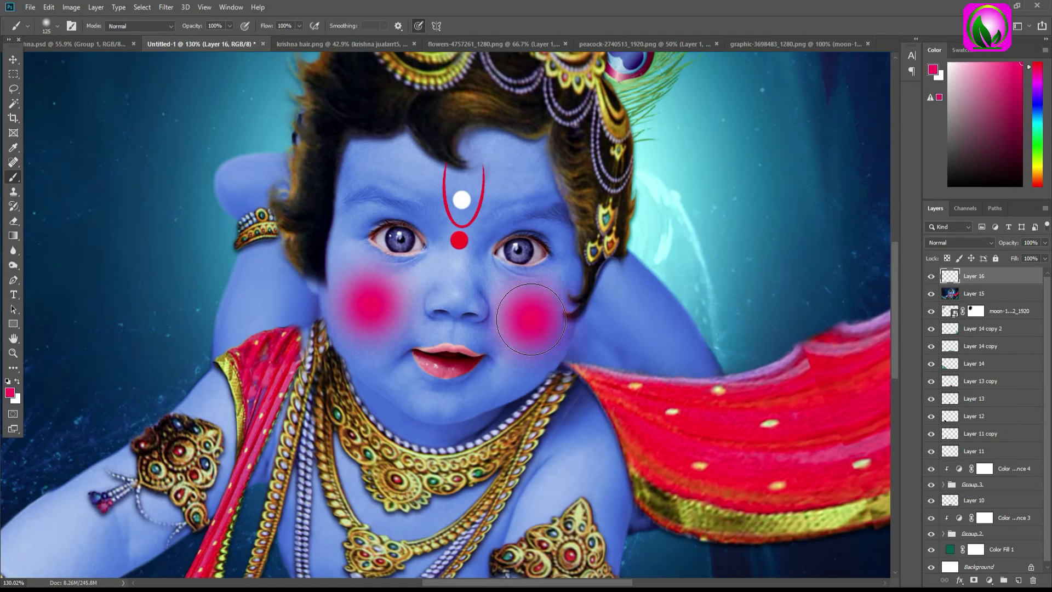
Blend the blush layer in Soft Light at 60% opacity and zoom out to the whole image
{"action": "left_click", "coordinate": [953, 243]}
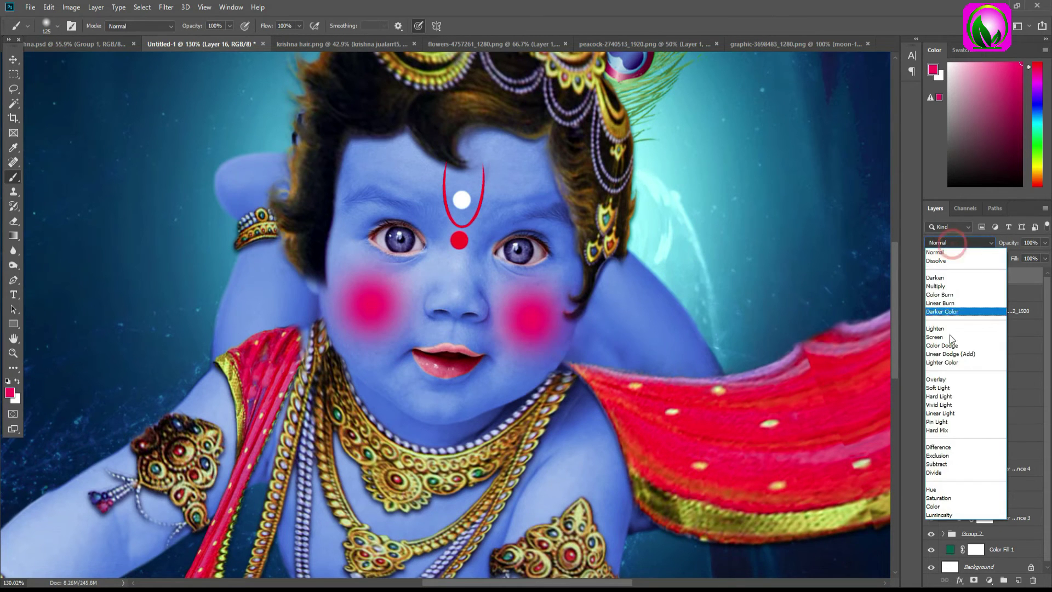
{"action": "left_click", "coordinate": [938, 387]}
{"action": "left_click_drag", "start_coordinate": [993, 247], "coordinate": [990, 247]}
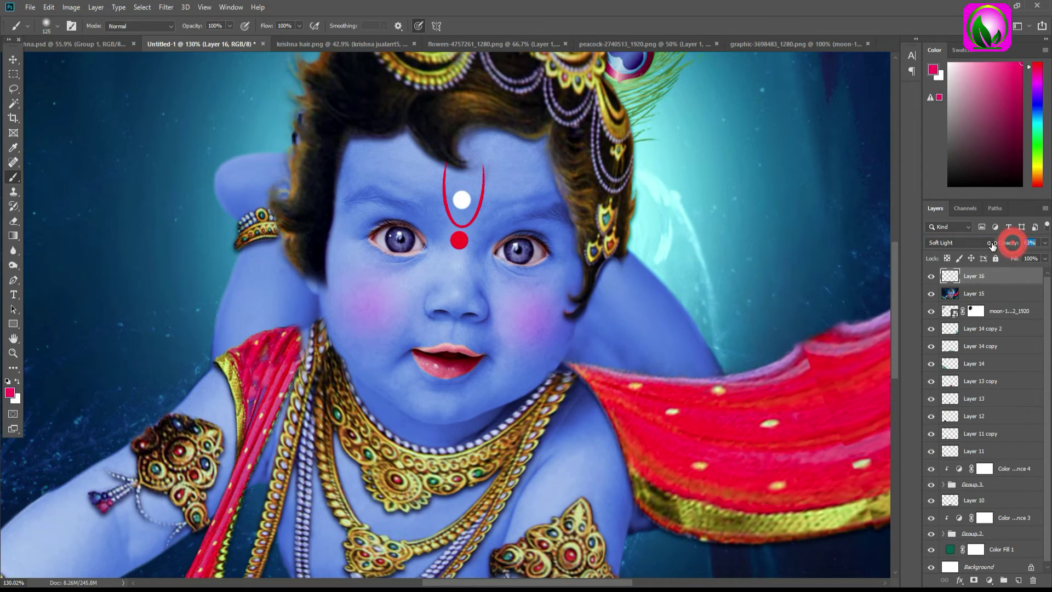
{"action": "key", "text": "z"}
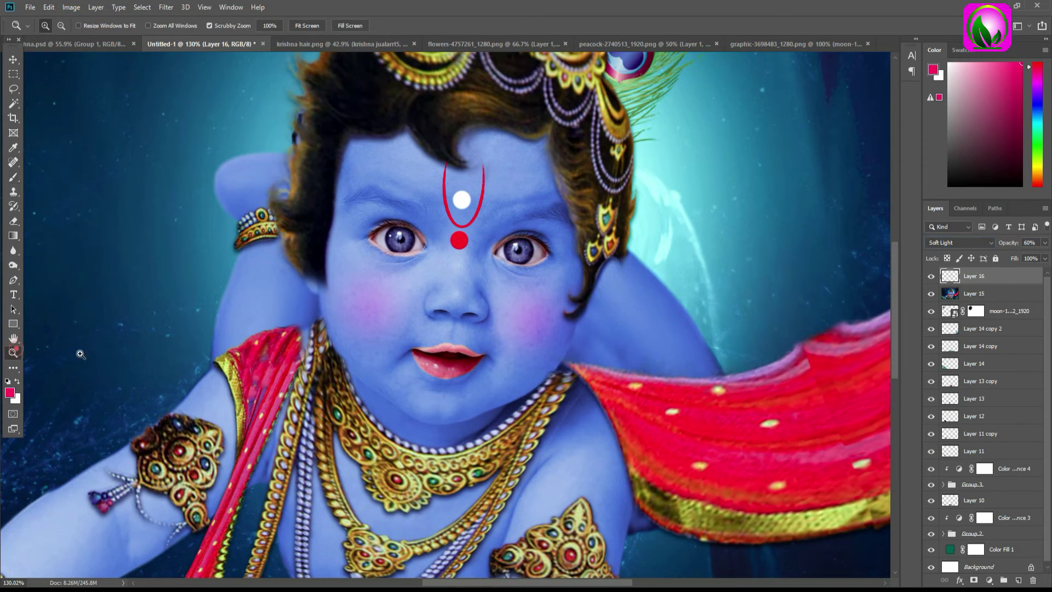
{"action": "left_click_drag", "start_coordinate": [432, 319], "coordinate": [237, 152]}
{"action": "left_click_drag", "start_coordinate": [489, 338], "coordinate": [498, 322]}
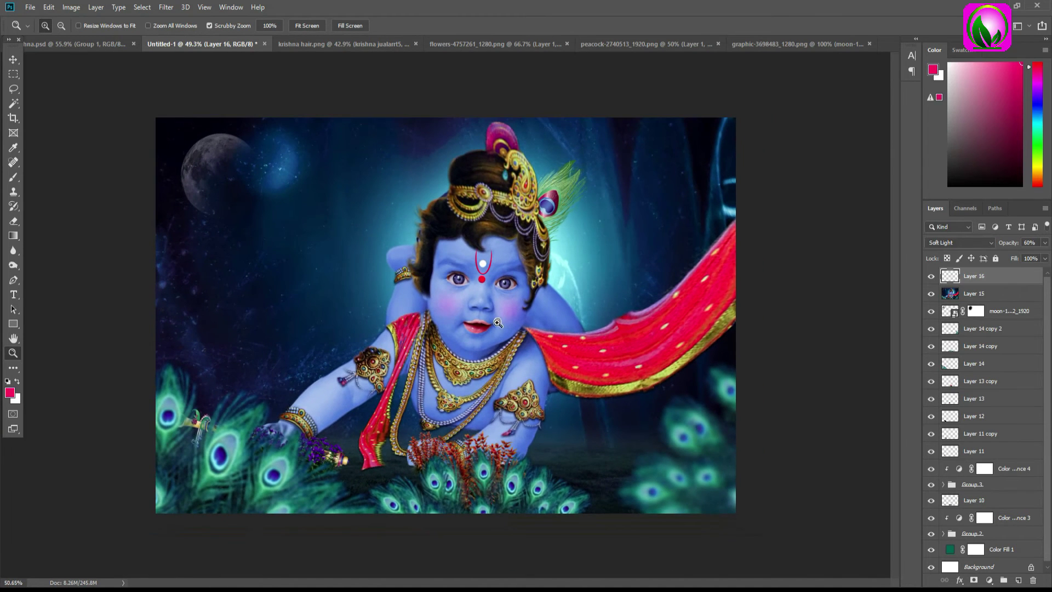
Stamp all visible layers into a new Layer 17 blended in Linear Light
{"action": "key", "text": "ctrl+alt+shift+e"}
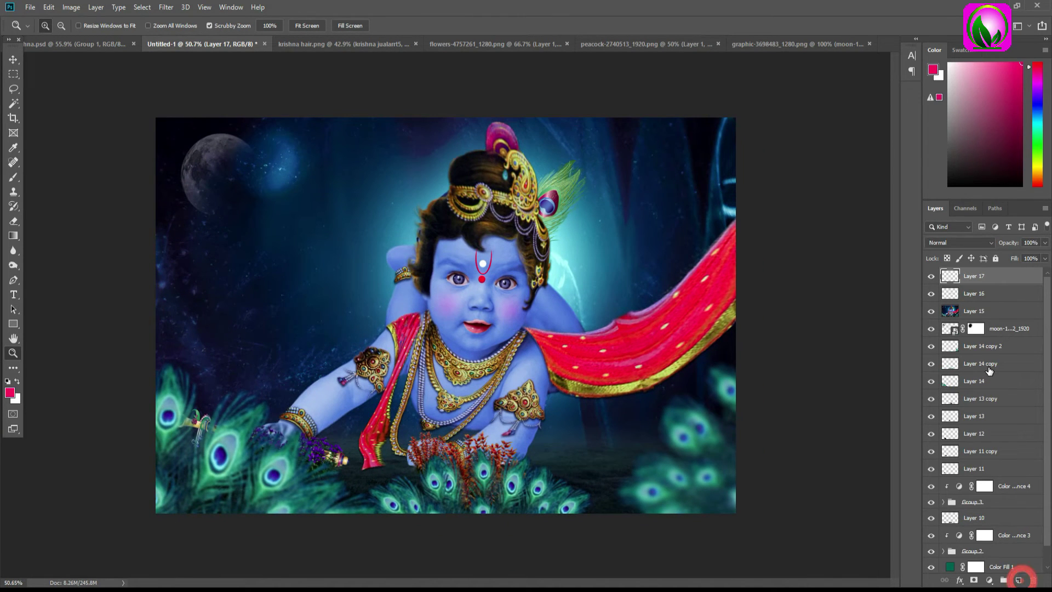
{"action": "left_click", "coordinate": [959, 242]}
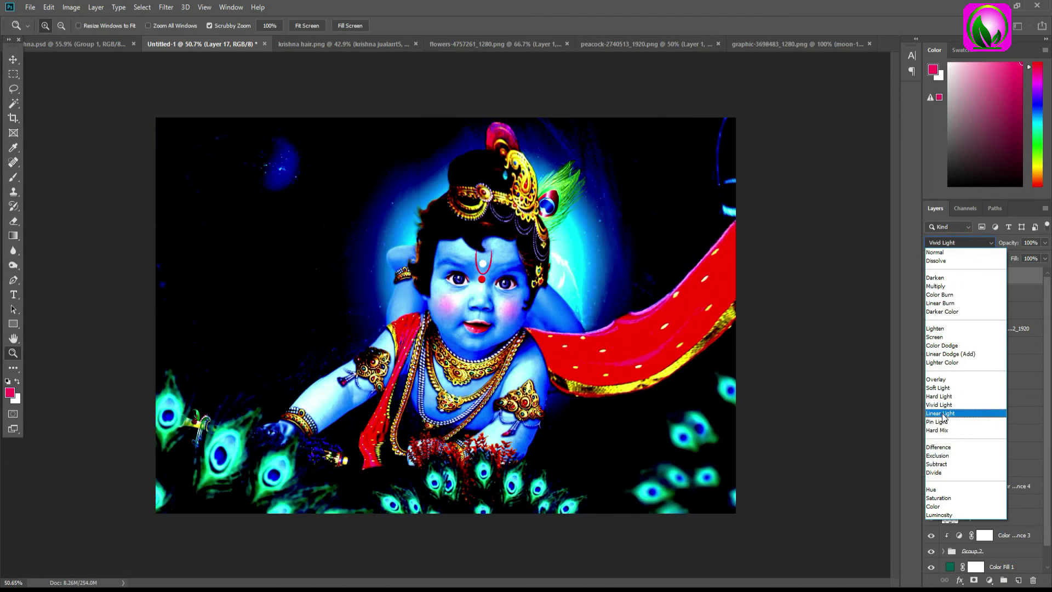
{"action": "left_click", "coordinate": [942, 415]}
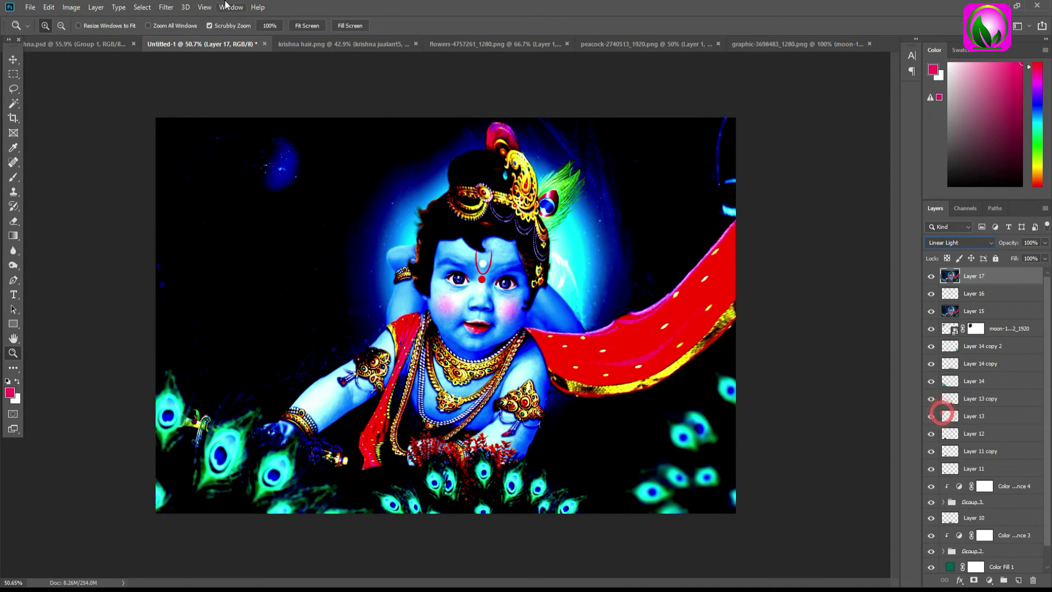
Apply a 0.7-pixel High Pass filter to Layer 17 and show the sharpening layer
{"action": "left_click", "coordinate": [166, 7]}
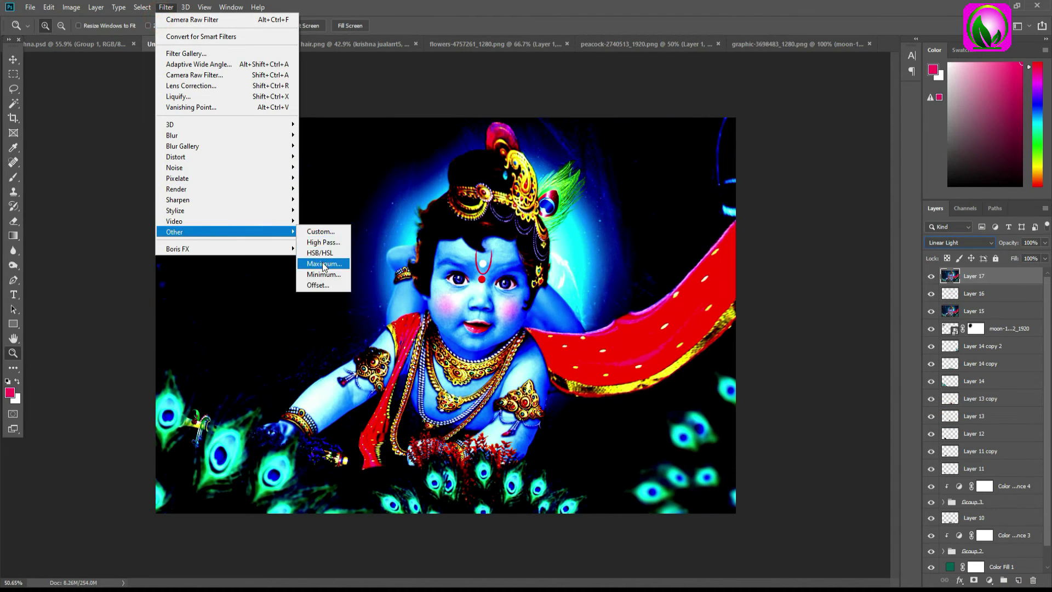
{"action": "left_click", "coordinate": [323, 242]}
{"action": "left_click_drag", "start_coordinate": [551, 120], "coordinate": [696, 110]}
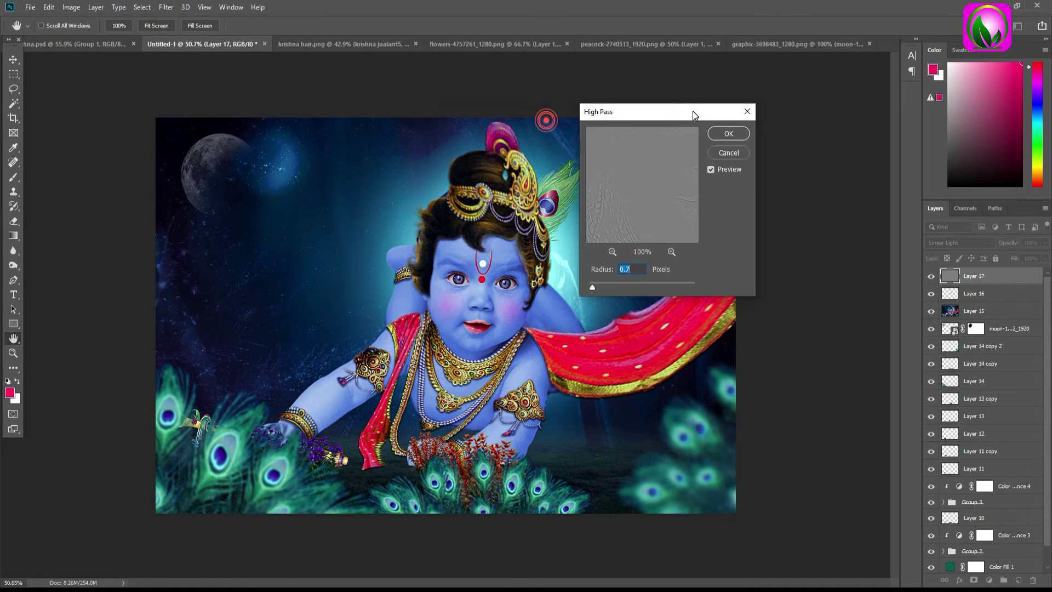
{"action": "left_click", "coordinate": [726, 136]}
{"action": "left_click", "coordinate": [931, 276]}
Zoom in on the face and expand Group 2 and Group 3 in the Layers panel
{"action": "left_click_drag", "start_coordinate": [516, 327], "coordinate": [534, 349]}
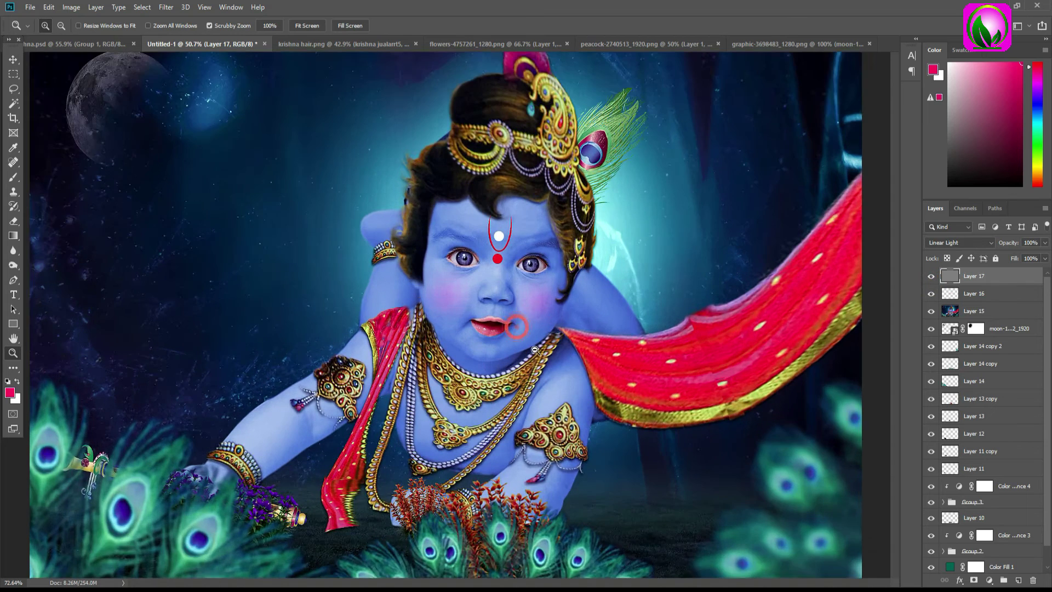
{"action": "scroll", "coordinate": [535, 349], "scroll_direction": "down", "scroll_amount": 3, "text": "alt"}
{"action": "scroll", "coordinate": [1011, 480], "scroll_direction": "down", "scroll_amount": 1}
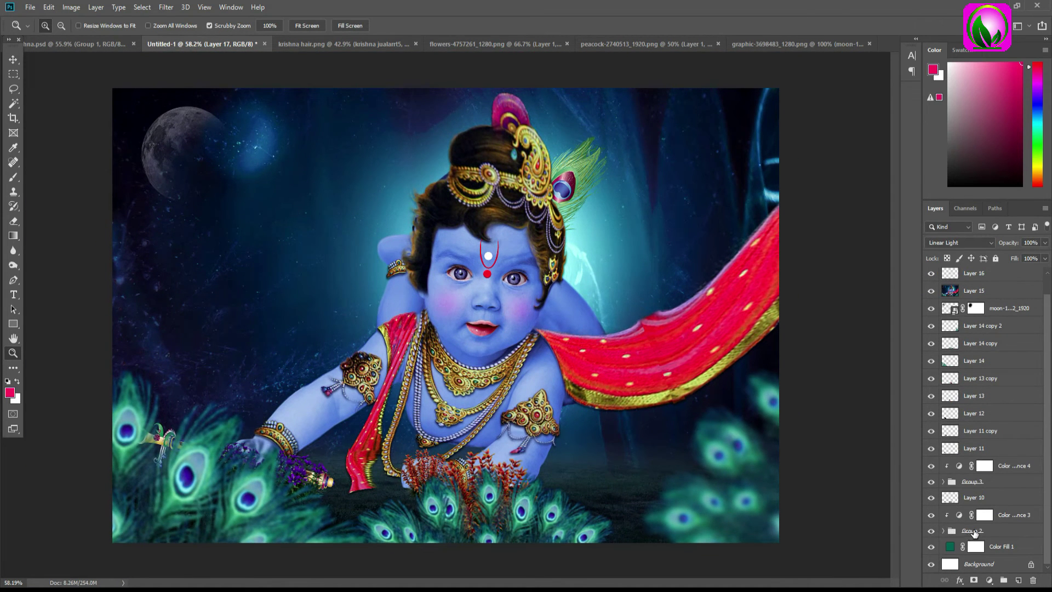
{"action": "left_click", "coordinate": [944, 531]}
{"action": "scroll", "coordinate": [1046, 480], "scroll_direction": "down", "scroll_amount": 4}
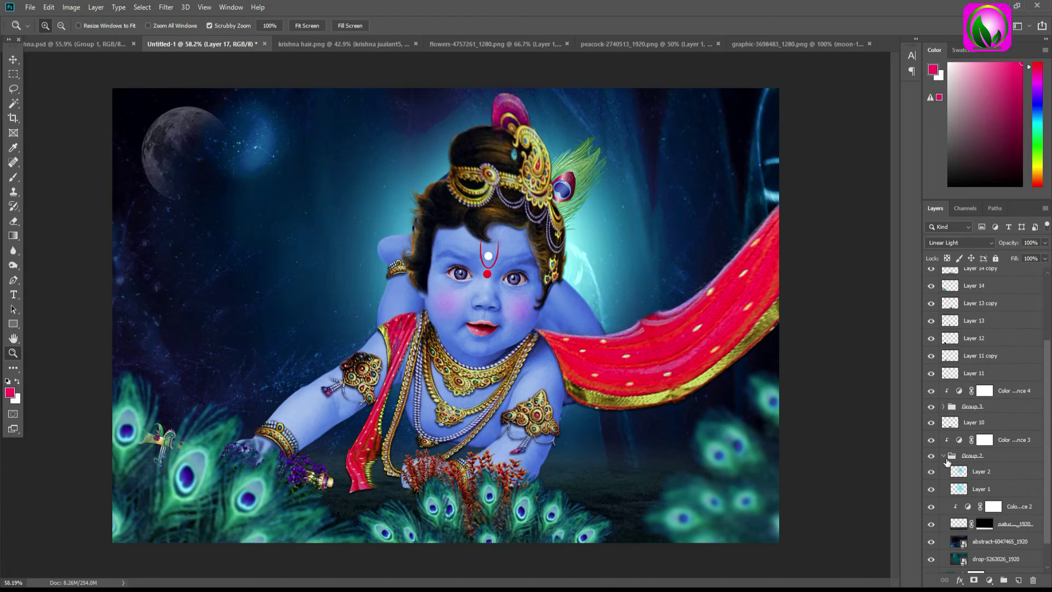
{"action": "left_click", "coordinate": [948, 458]}
{"action": "left_click", "coordinate": [943, 406]}
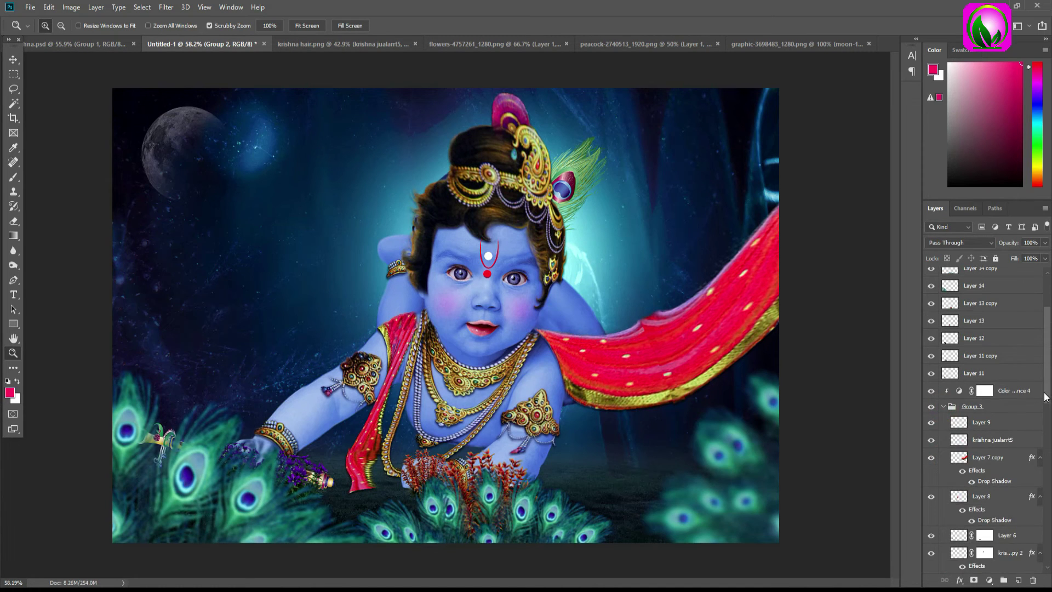
{"action": "left_click_drag", "start_coordinate": [1045, 397], "coordinate": [1043, 580]}
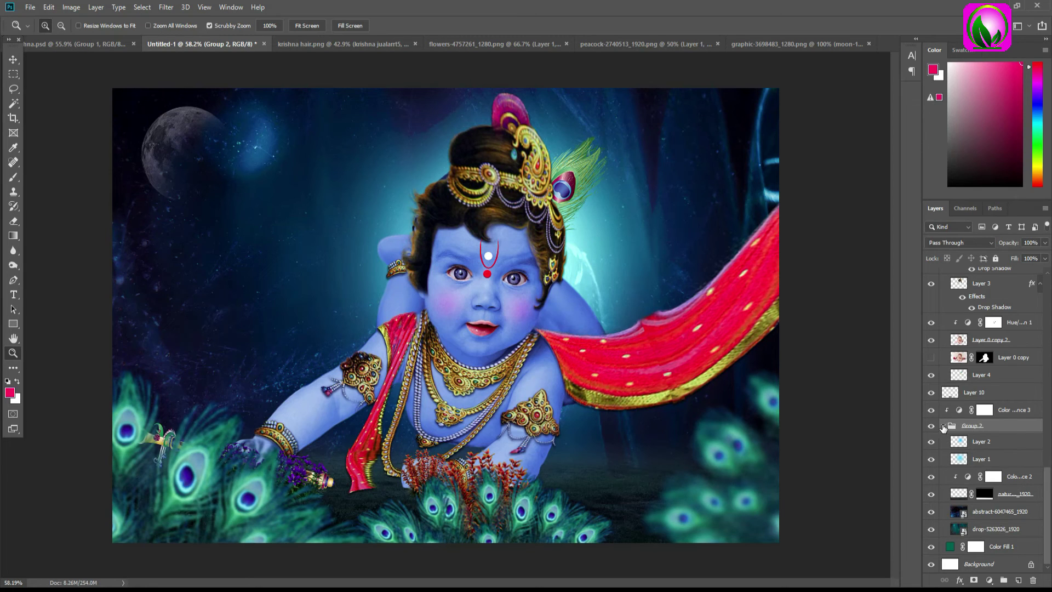
Solo the original Layer 0 copy baby photo, then restore all layers and zoom out
{"action": "scroll", "coordinate": [943, 428], "scroll_direction": "up", "scroll_amount": 1}
{"action": "scroll", "coordinate": [948, 427], "scroll_direction": "up", "scroll_amount": 1}
{"action": "scroll", "coordinate": [954, 427], "scroll_direction": "up", "scroll_amount": 1}
{"action": "scroll", "coordinate": [963, 426], "scroll_direction": "up", "scroll_amount": 2}
{"action": "scroll", "coordinate": [959, 450], "scroll_direction": "down", "scroll_amount": 2}
{"action": "scroll", "coordinate": [954, 476], "scroll_direction": "down", "scroll_amount": 1}
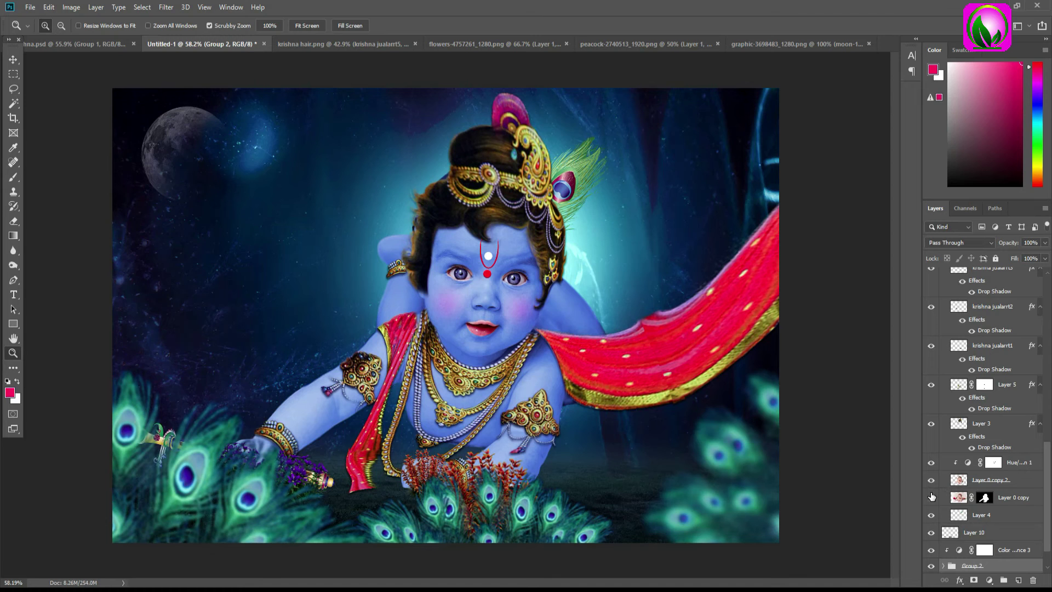
{"action": "left_click", "coordinate": [931, 497]}
{"action": "left_click", "coordinate": [932, 499], "text": "alt"}
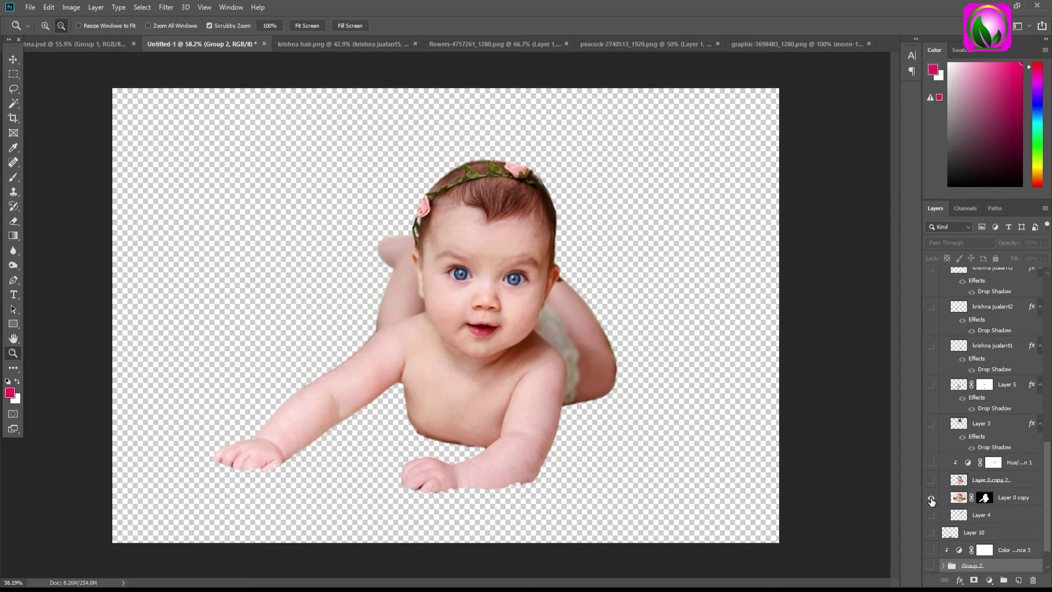
{"action": "left_click", "coordinate": [932, 499], "text": "alt"}
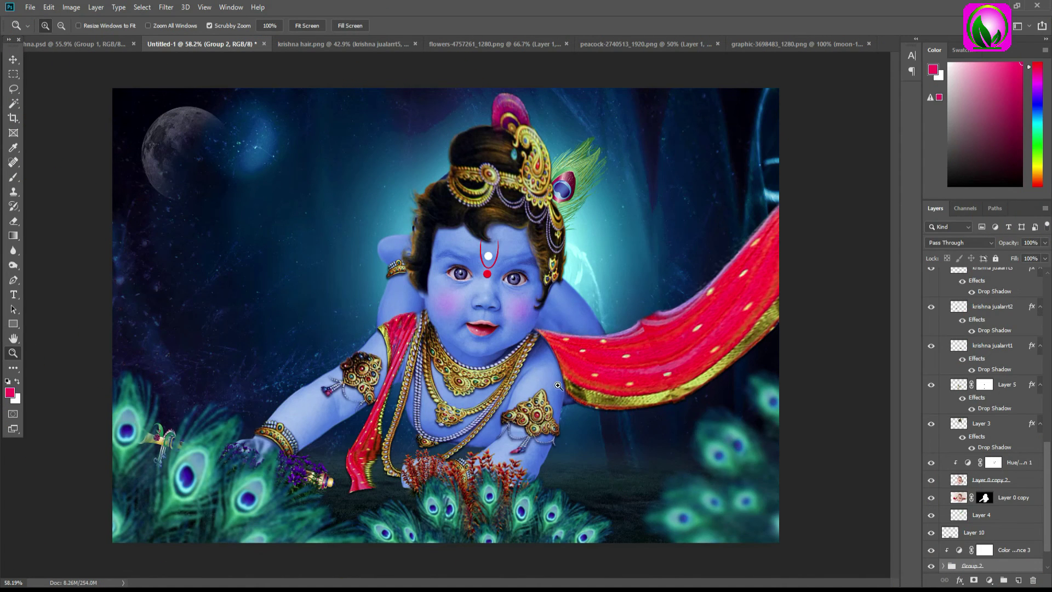
{"action": "left_click_drag", "start_coordinate": [558, 385], "coordinate": [532, 346]}
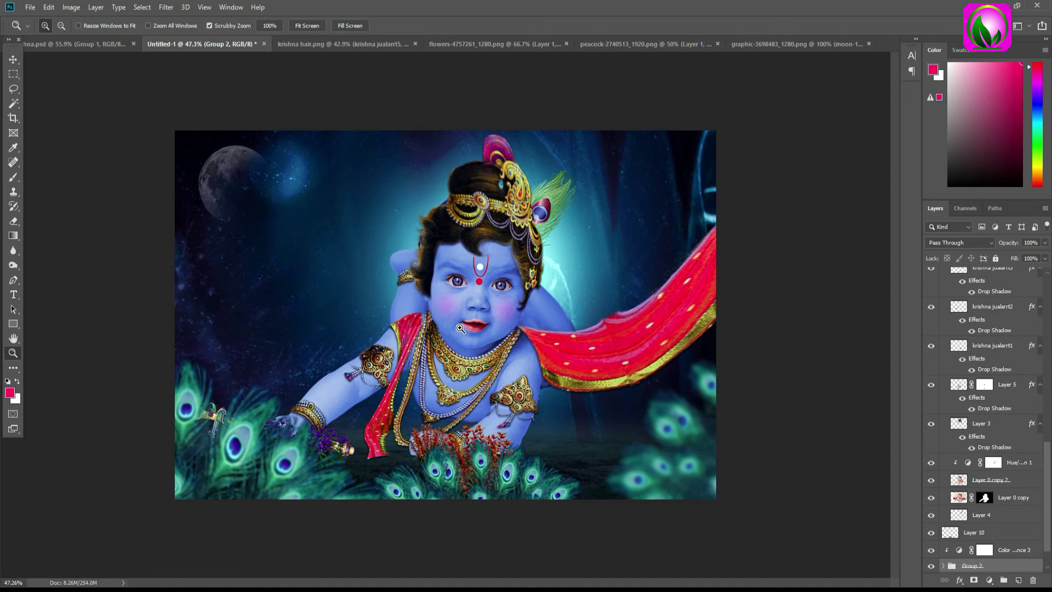
{"action": "left_click_drag", "start_coordinate": [483, 327], "coordinate": [486, 331]}
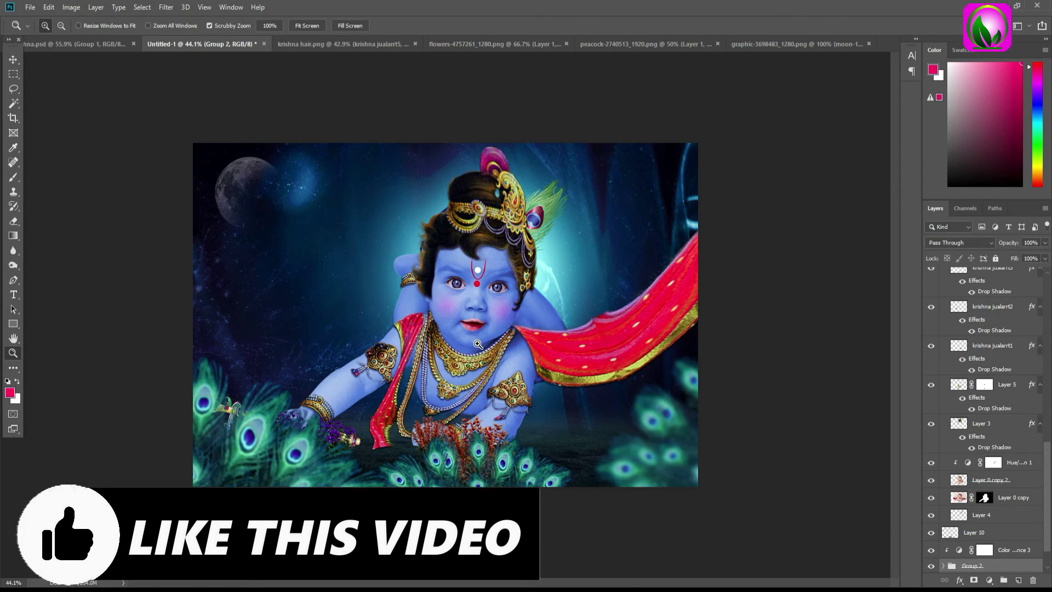
{"action": "mouse_move", "coordinate": [482, 329]}
{"action": "left_mouse_down"}
{"action": "mouse_move", "coordinate": [493, 340]}
{"action": "mouse_move", "coordinate": [471, 322]}
{"action": "left_mouse_up"}
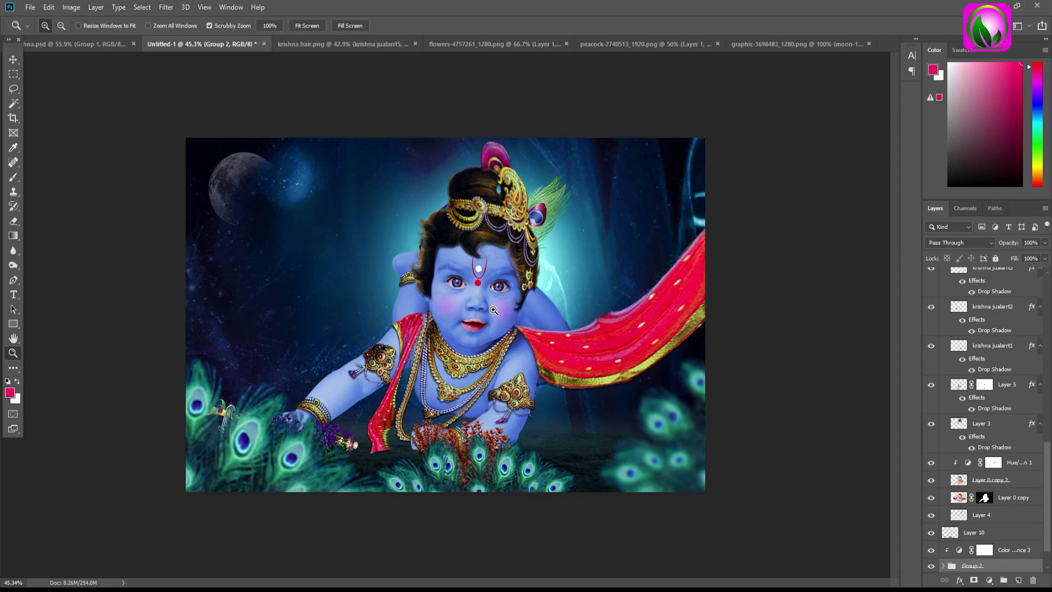
{"action": "left_click_drag", "start_coordinate": [494, 310], "coordinate": [500, 311]}
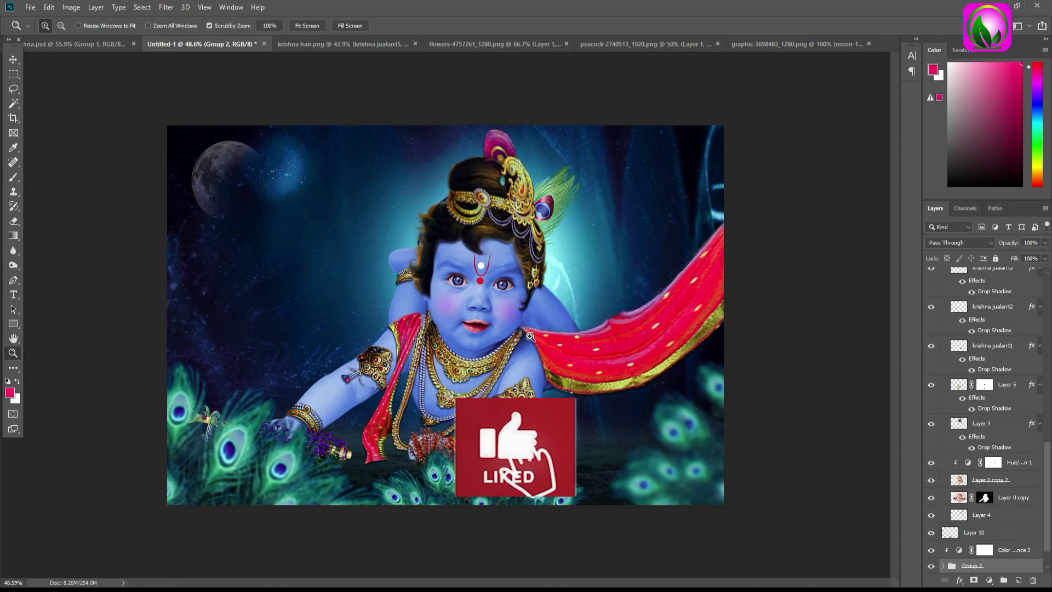
{"action": "left_click_drag", "start_coordinate": [445, 314], "coordinate": [499, 322]}
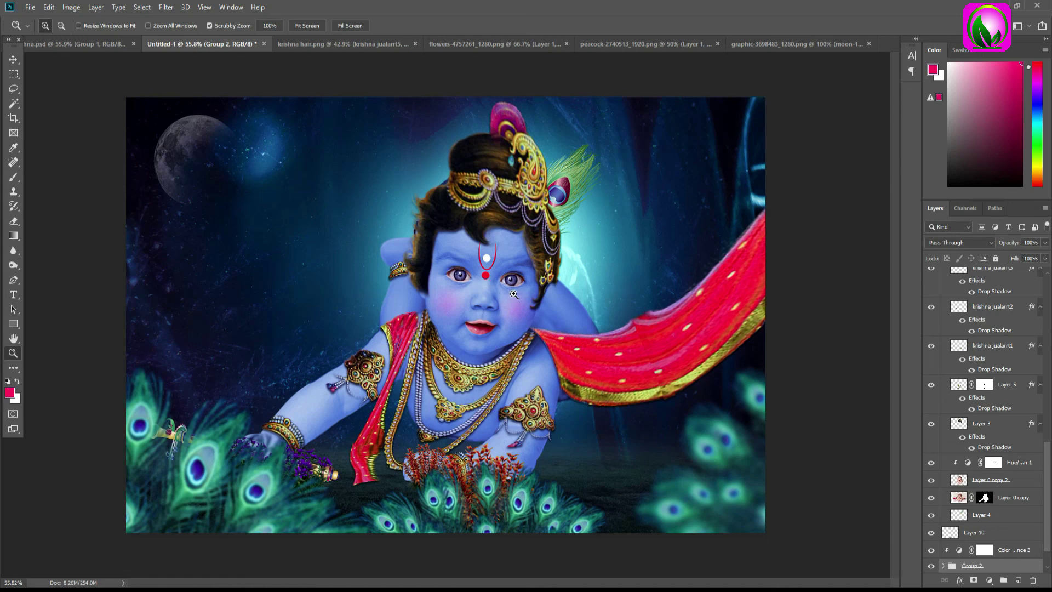
{"action": "left_click_drag", "start_coordinate": [525, 296], "coordinate": [525, 311]}
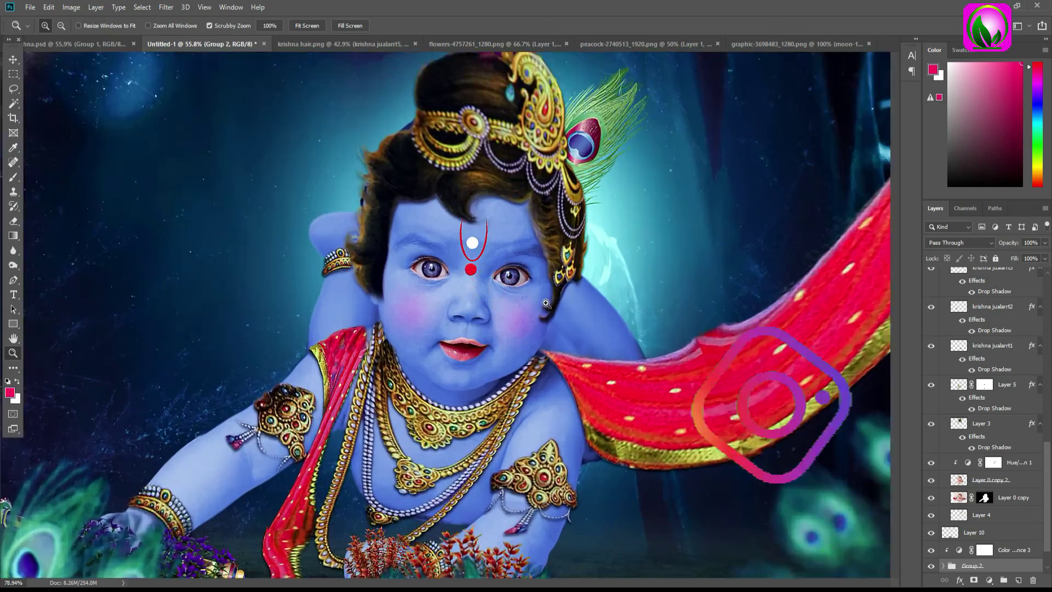